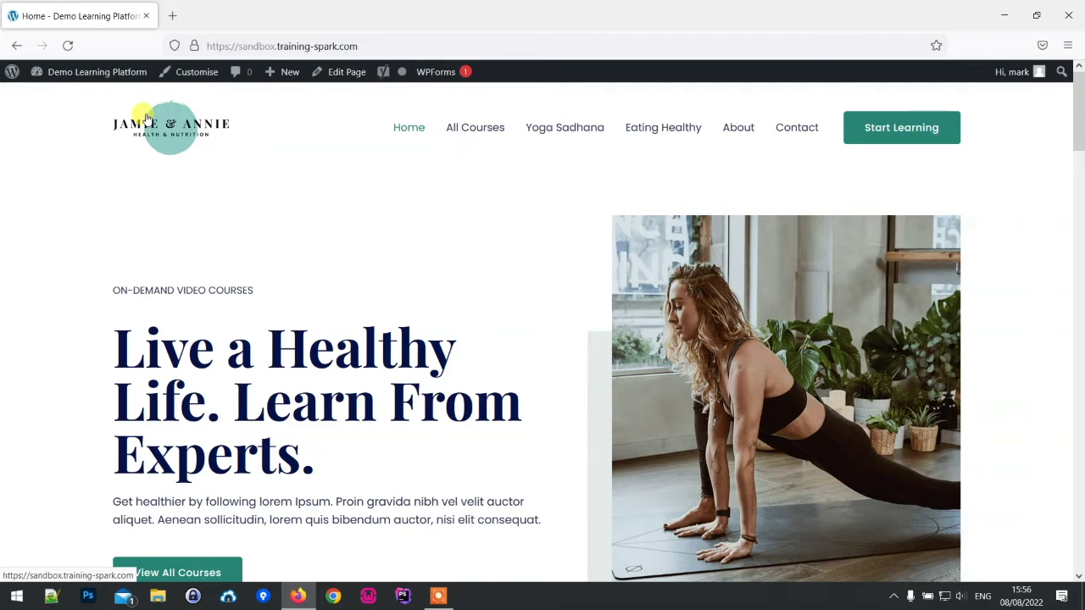
Step: Open the Import / Export section of the LearnDash LMS advanced settings and dismiss the 27 July 2022 export archive notice
{"action": "mouse_move", "coordinate": [51, 74]}
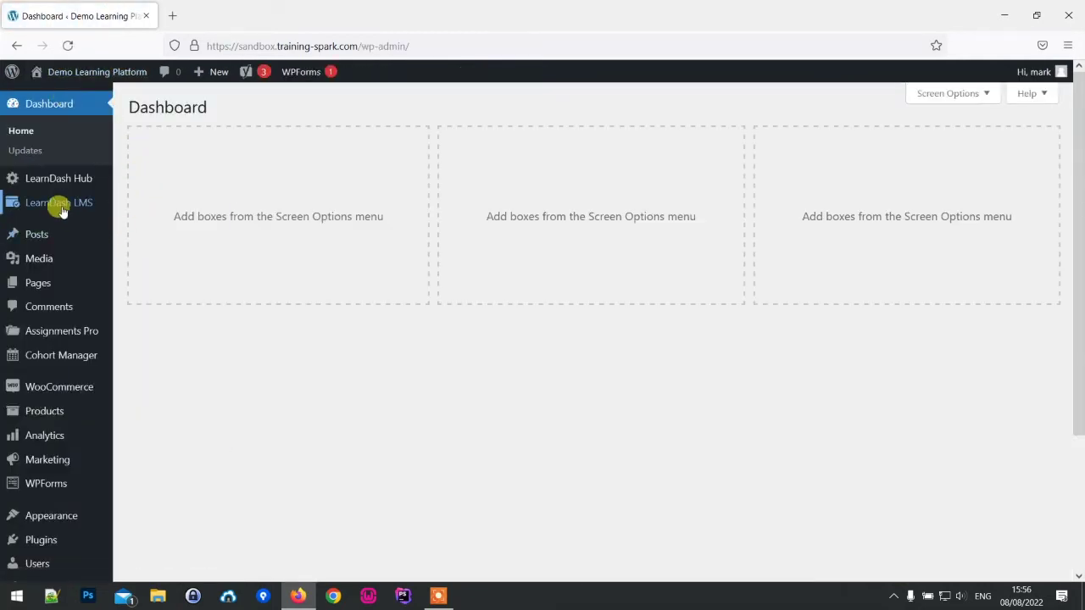
{"action": "mouse_move", "coordinate": [62, 211]}
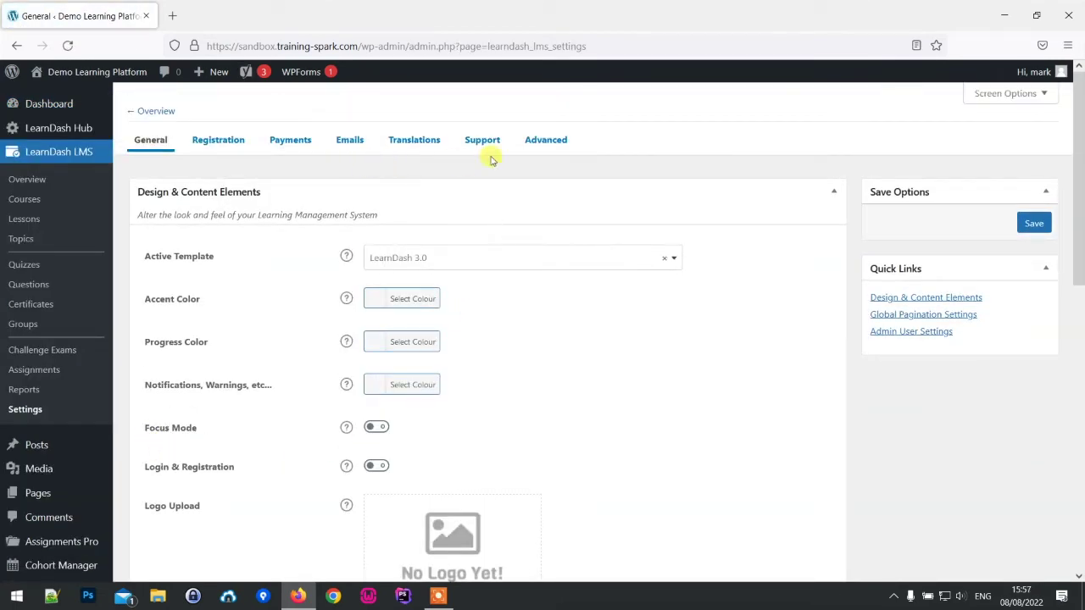
{"action": "left_click", "coordinate": [546, 141]}
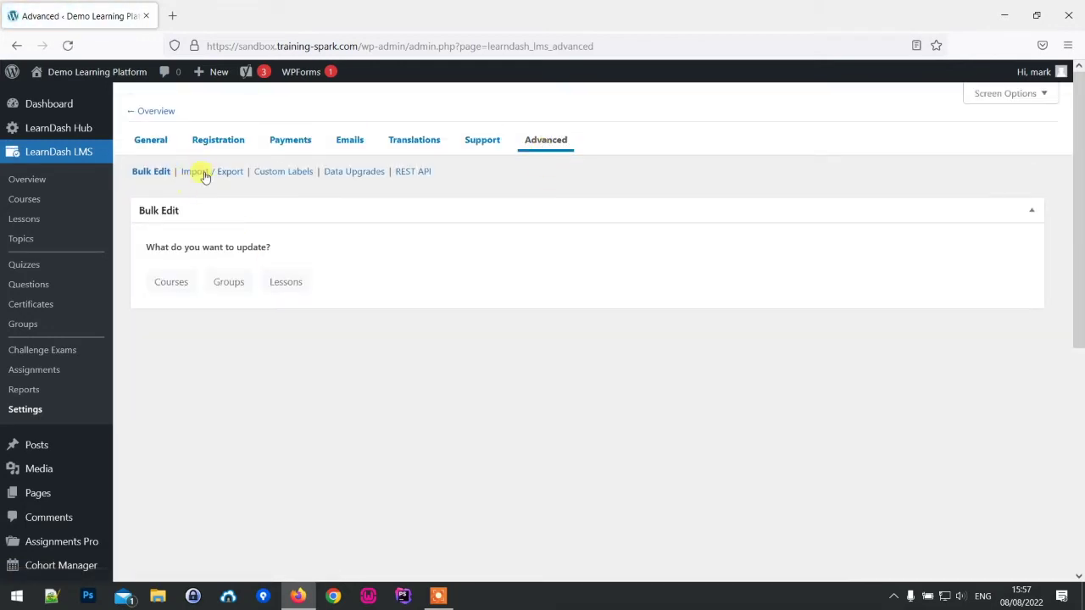
{"action": "left_click", "coordinate": [222, 175]}
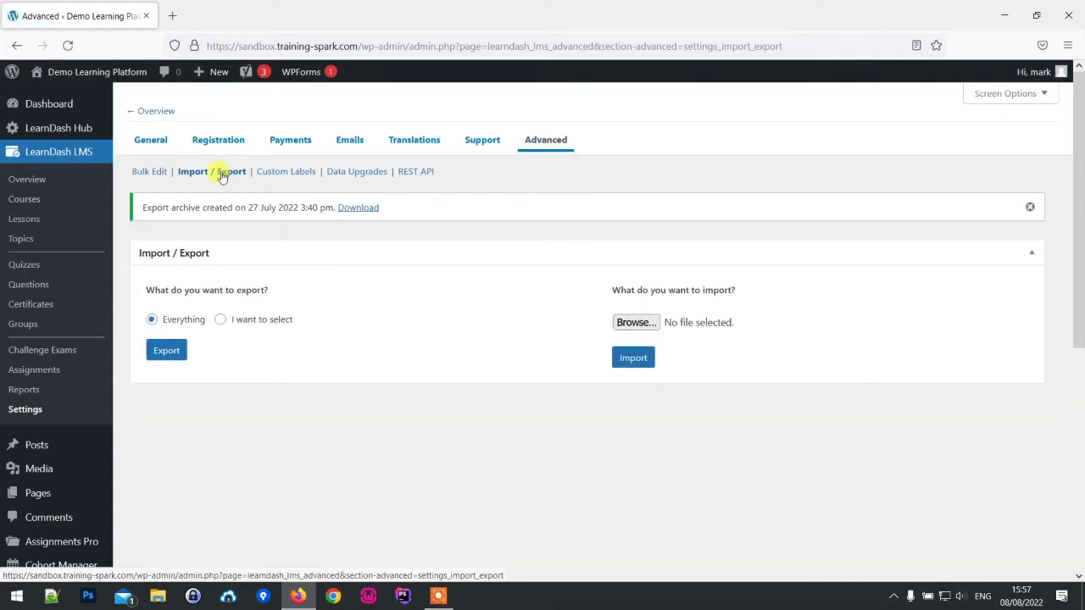
{"action": "left_click", "coordinate": [1029, 207]}
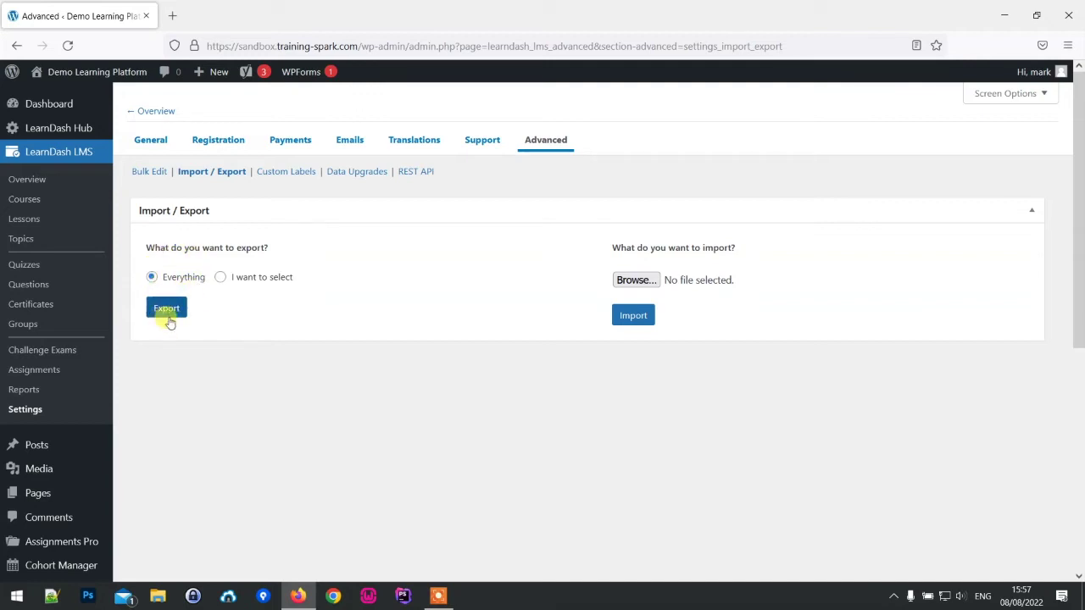
Step: Switch the export to "I want to select" and examine the content types, user data and global settings offered for export
{"action": "left_click", "coordinate": [221, 279]}
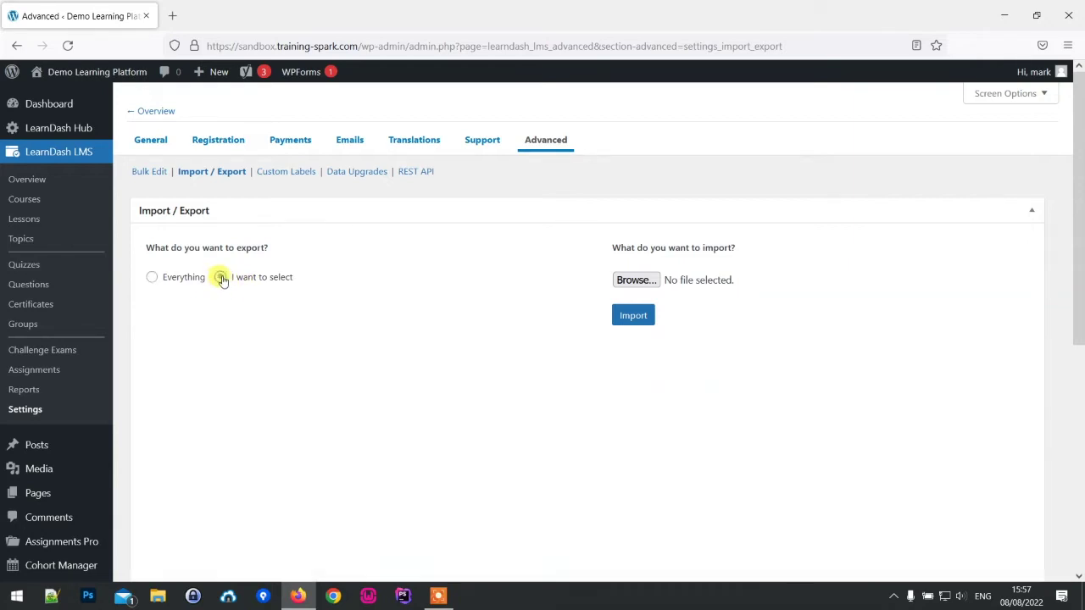
{"action": "scroll", "coordinate": [487, 332], "scroll_direction": "down", "scroll_amount": 3}
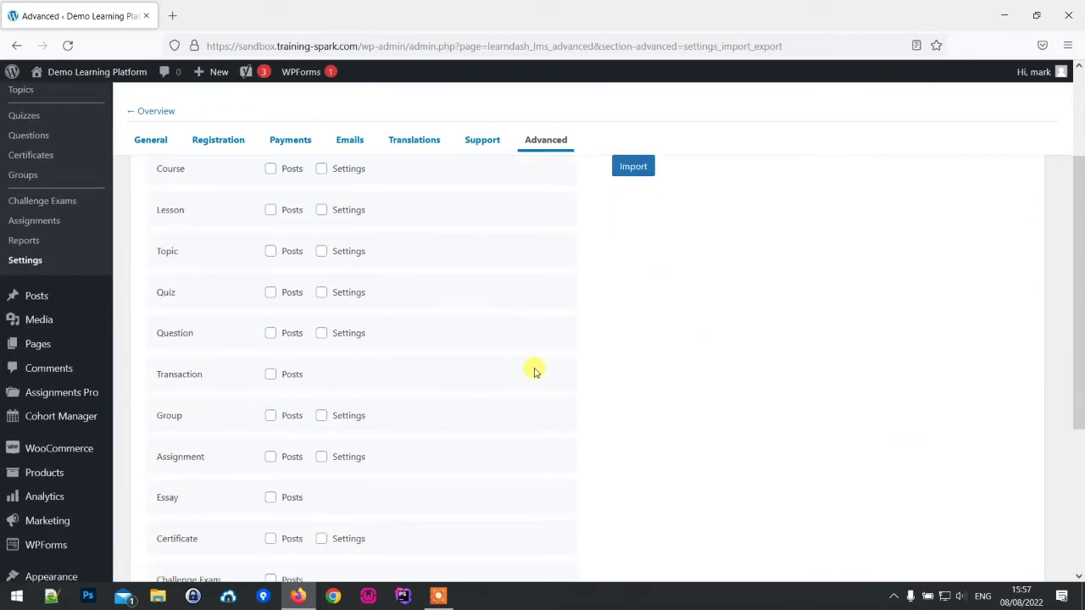
{"action": "scroll", "coordinate": [534, 370], "scroll_direction": "up", "scroll_amount": 2}
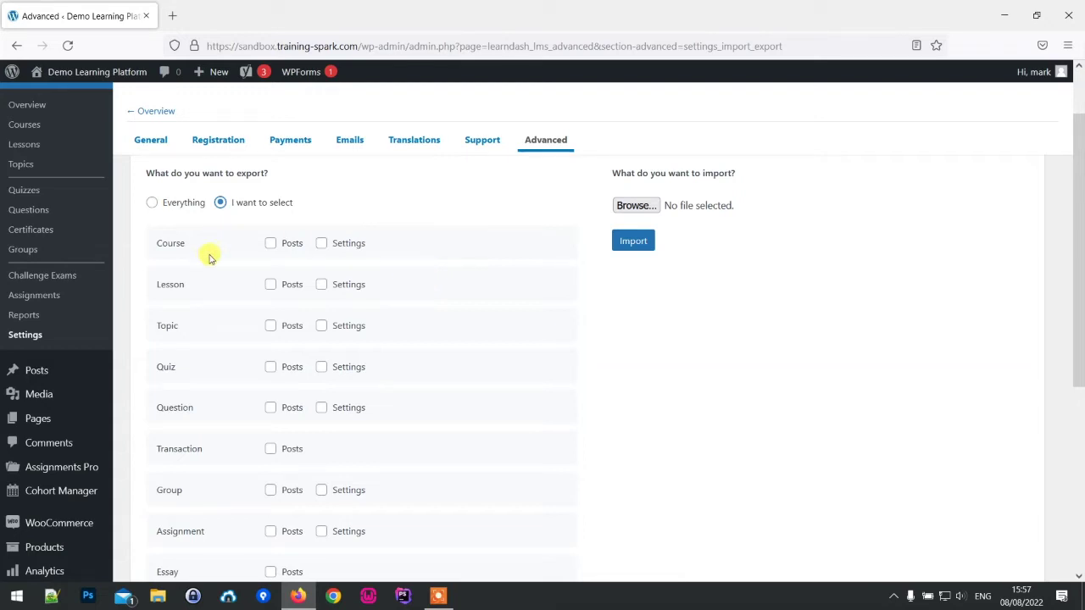
{"action": "scroll", "coordinate": [202, 297], "scroll_direction": "down", "scroll_amount": 2}
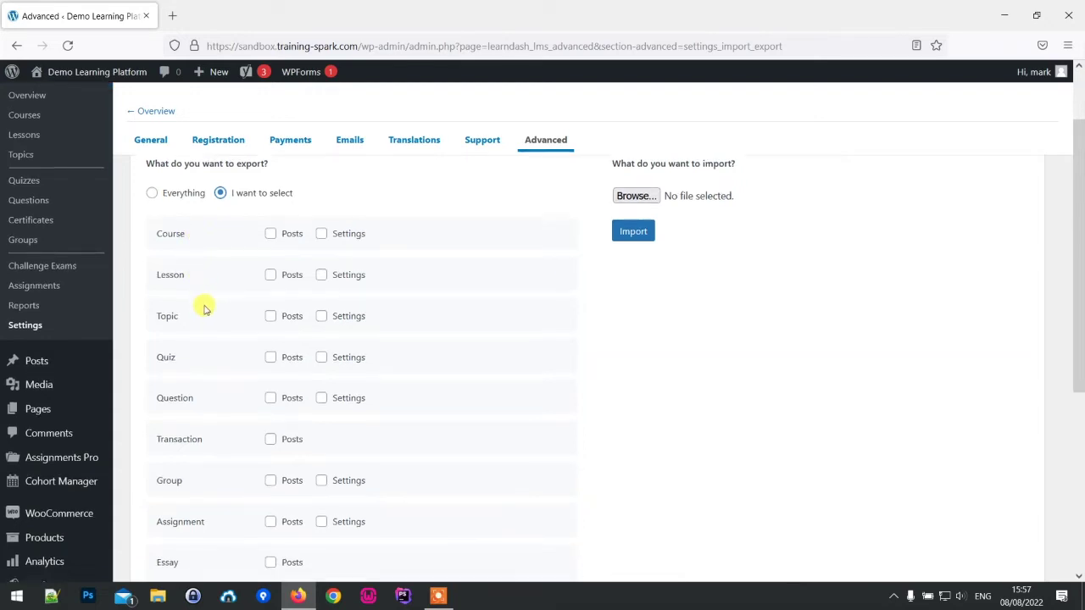
{"action": "scroll", "coordinate": [206, 338], "scroll_direction": "down", "scroll_amount": 2}
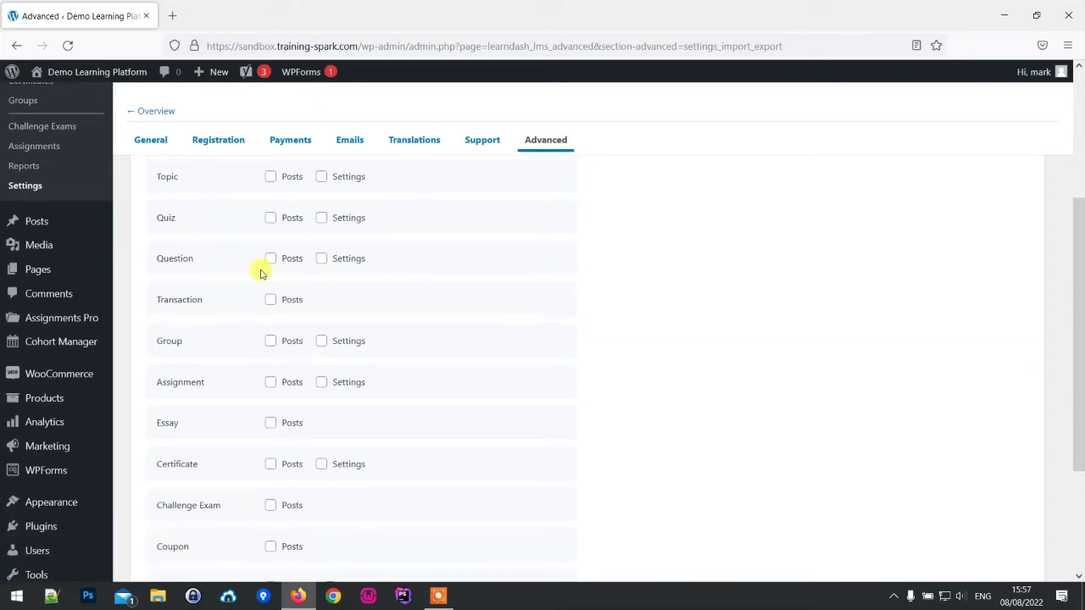
{"action": "scroll", "coordinate": [378, 257], "scroll_direction": "up", "scroll_amount": 4}
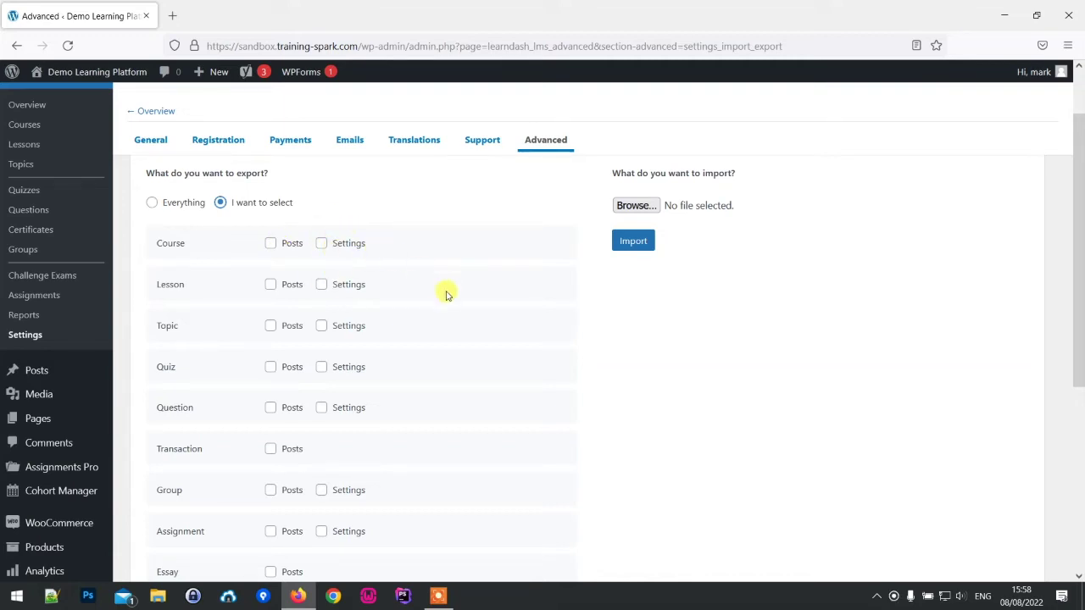
{"action": "scroll", "coordinate": [457, 305], "scroll_direction": "down", "scroll_amount": 2}
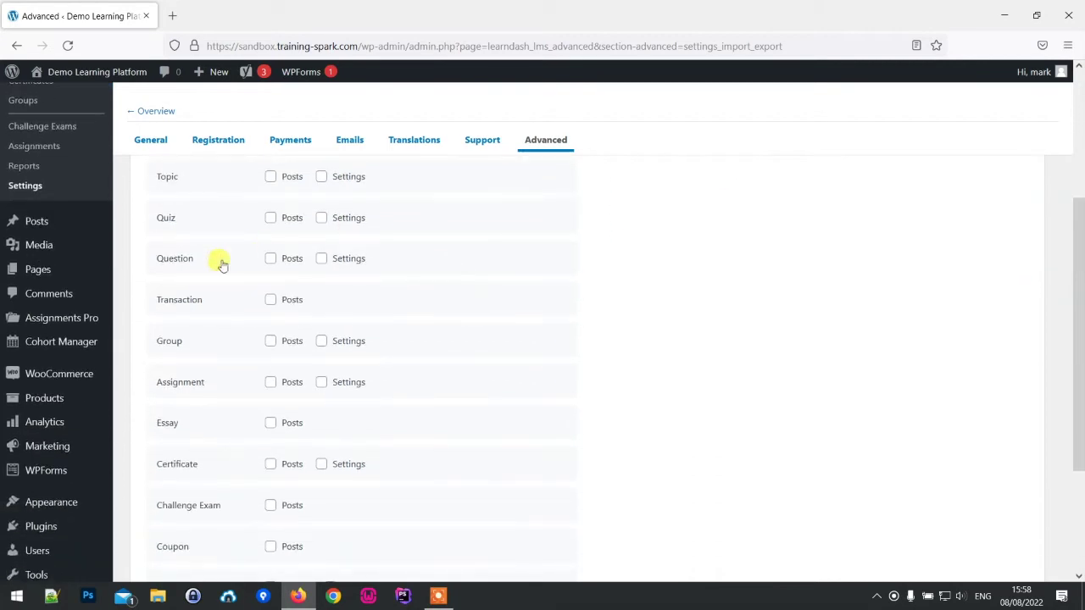
{"action": "scroll", "coordinate": [303, 327], "scroll_direction": "down", "scroll_amount": 2}
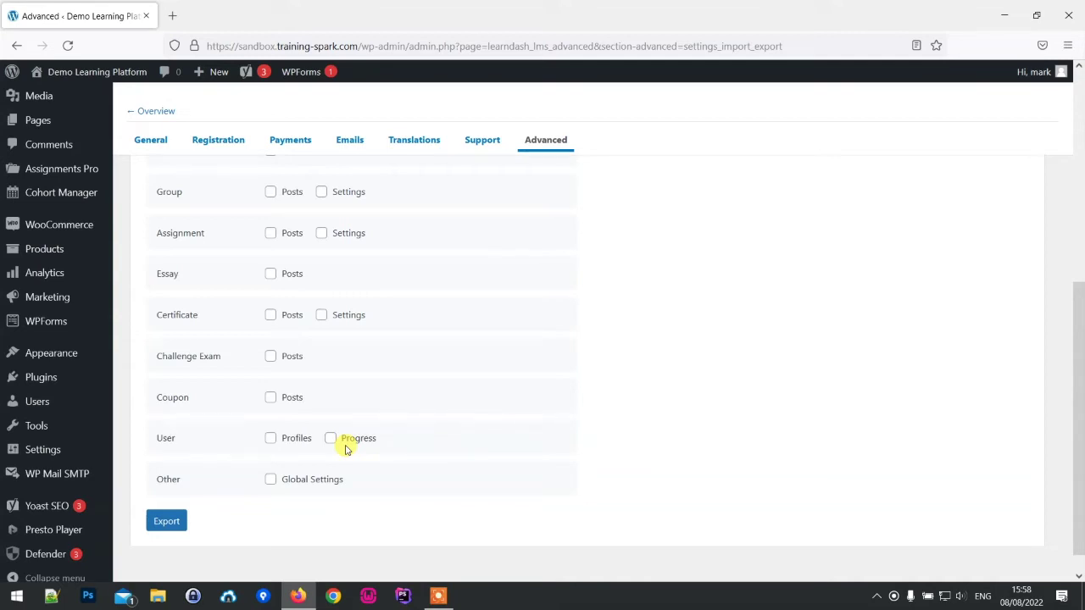
{"action": "scroll", "coordinate": [511, 417], "scroll_direction": "up", "scroll_amount": 5}
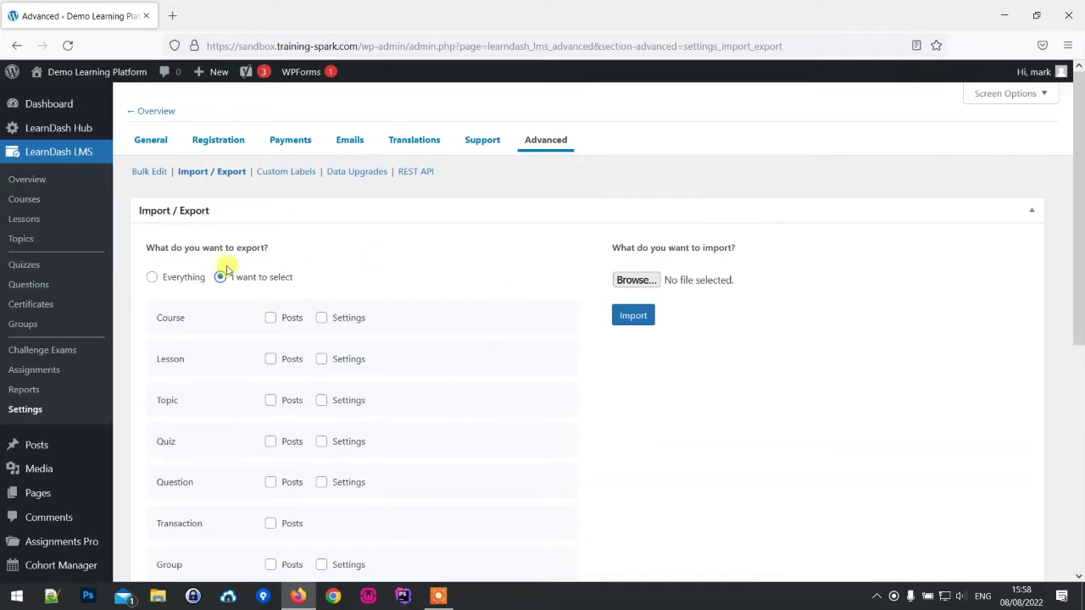
Step: Export everything from LearnDash and reload the page until the export has been processed
{"action": "left_click", "coordinate": [151, 277]}
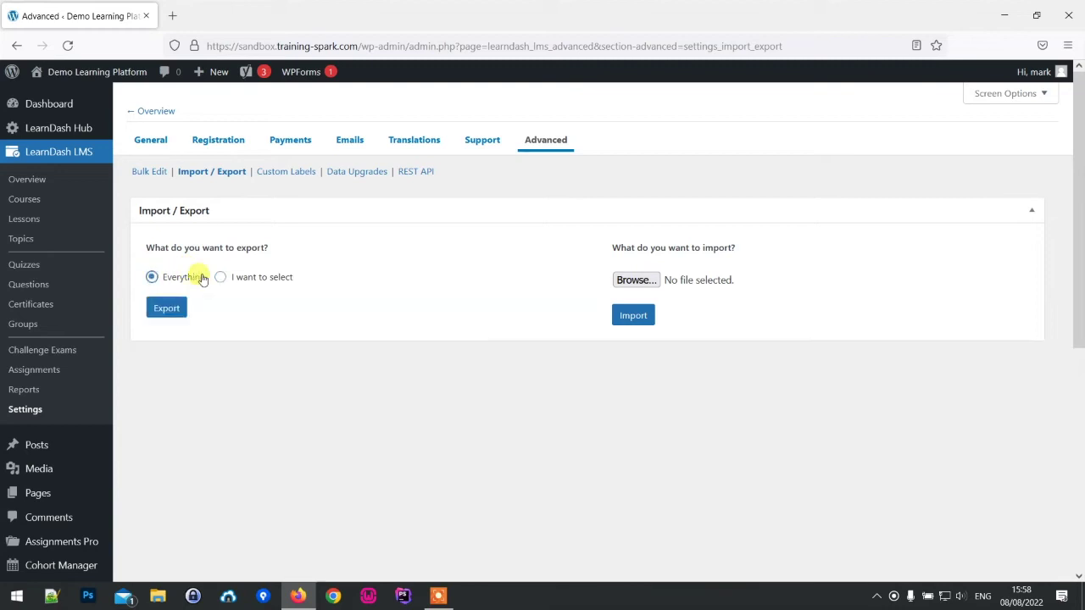
{"action": "left_click", "coordinate": [166, 309]}
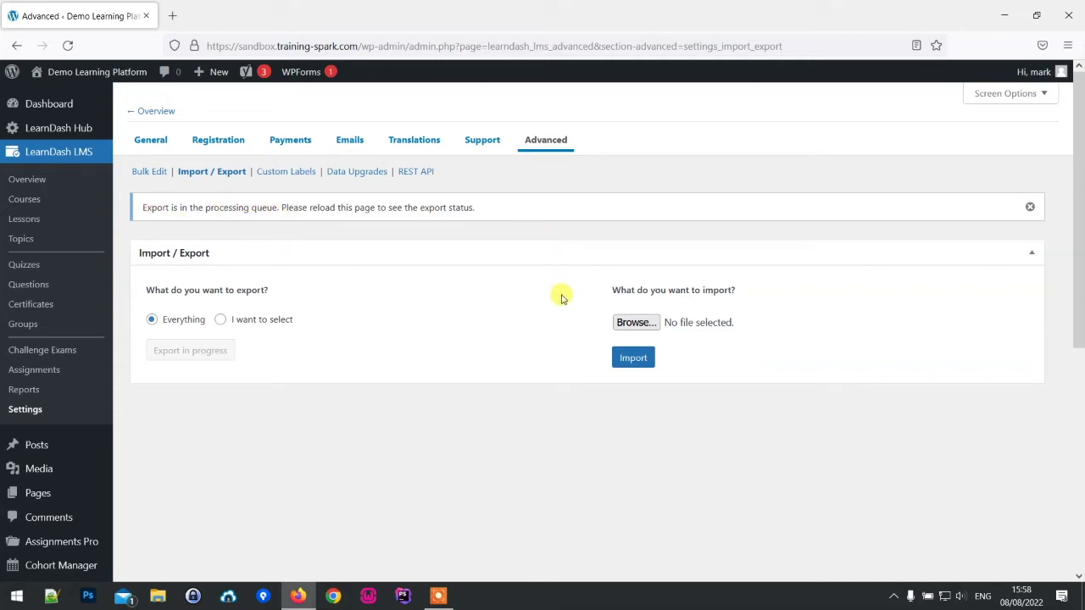
{"action": "left_click", "coordinate": [67, 44]}
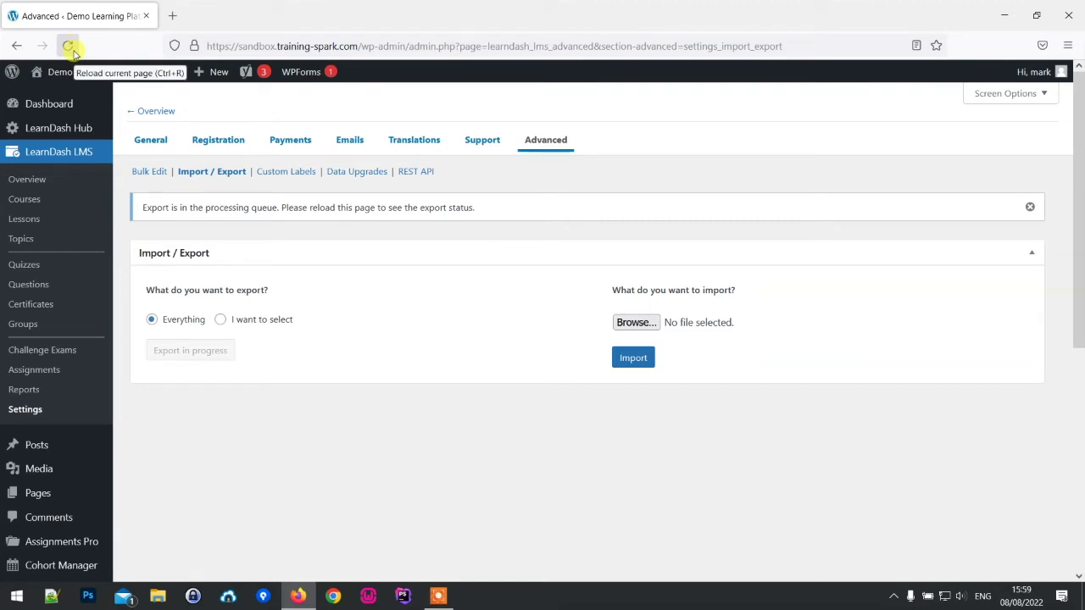
{"action": "left_click", "coordinate": [69, 46]}
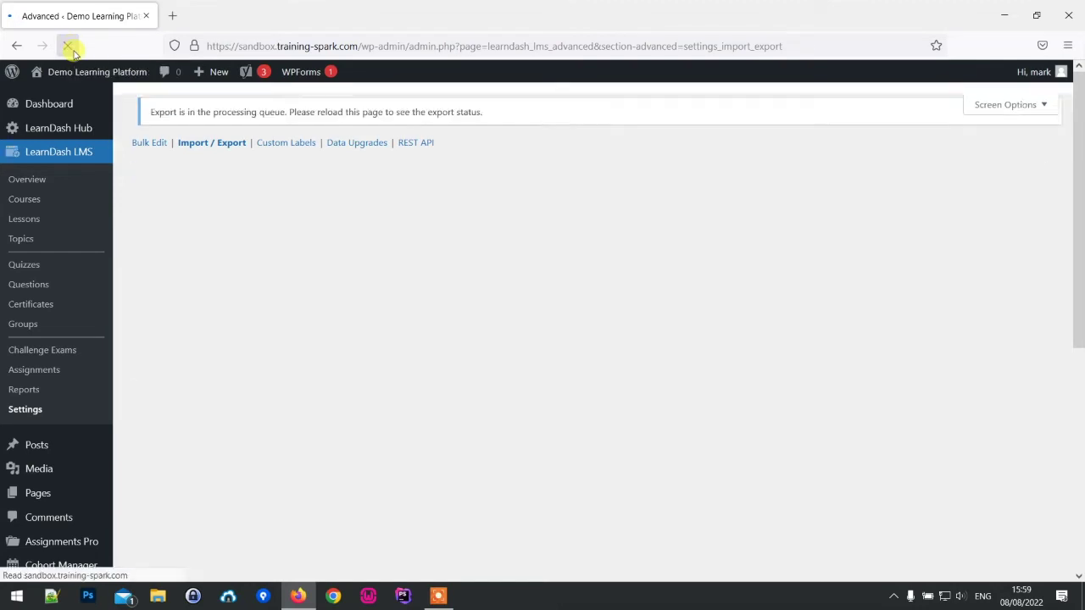
{"action": "left_click", "coordinate": [68, 47]}
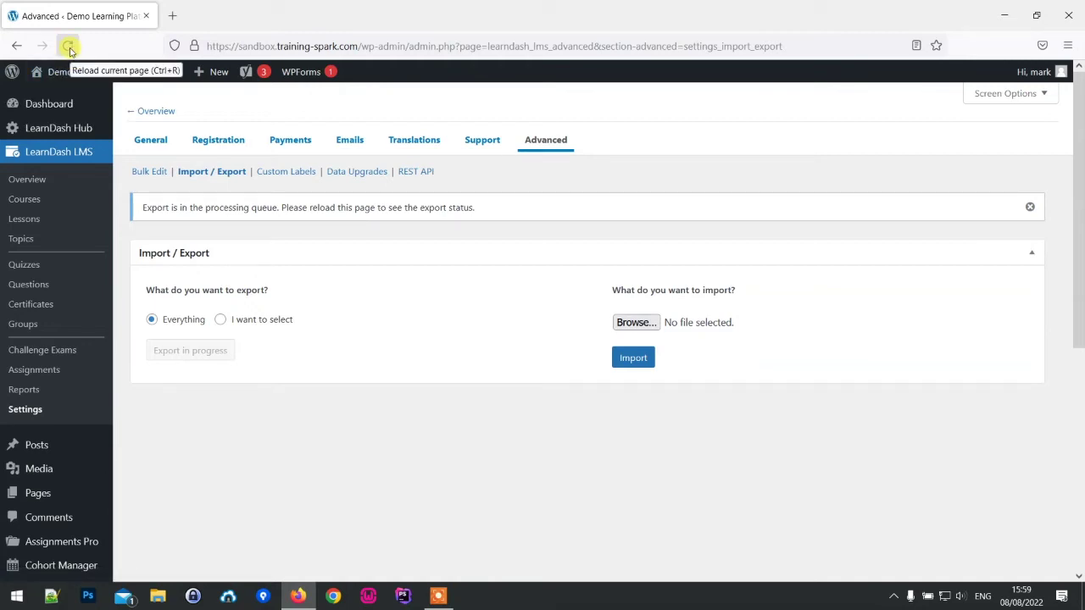
{"action": "left_click", "coordinate": [68, 49]}
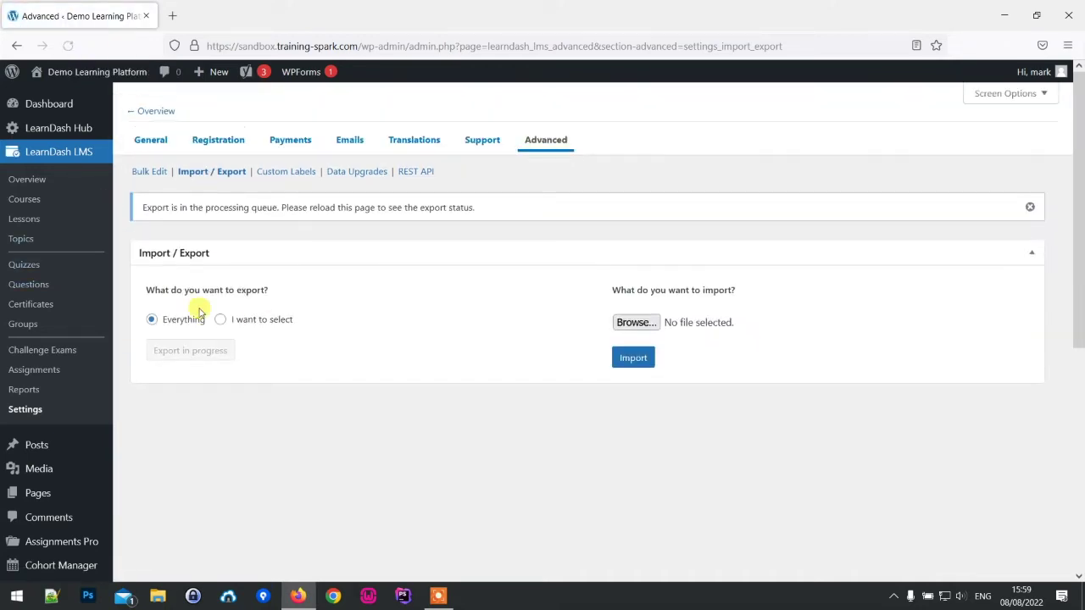
{"action": "left_click", "coordinate": [68, 46]}
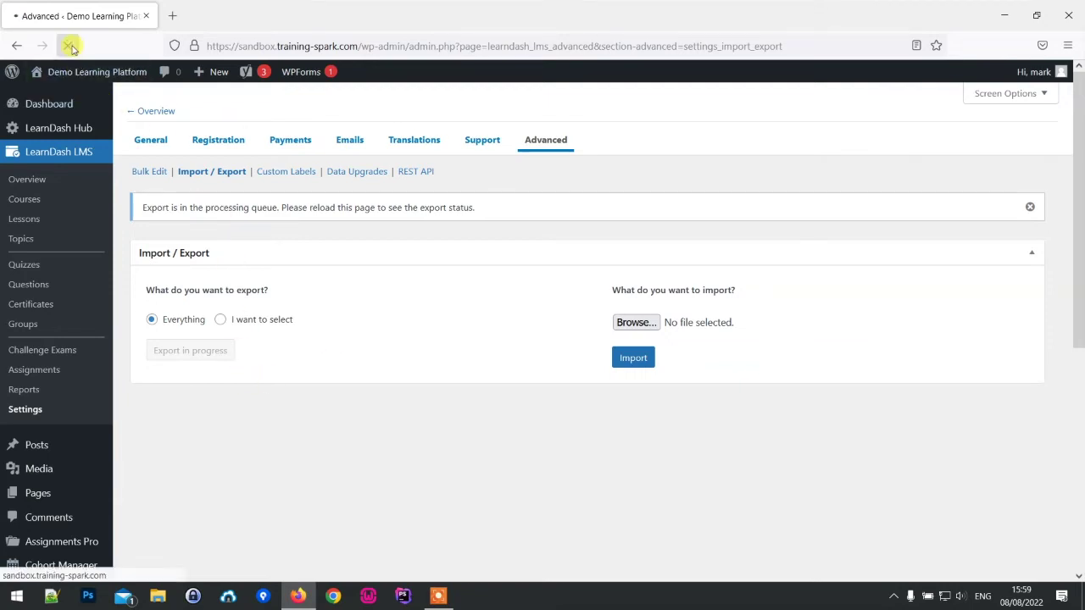
{"action": "mouse_move", "coordinate": [72, 82]}
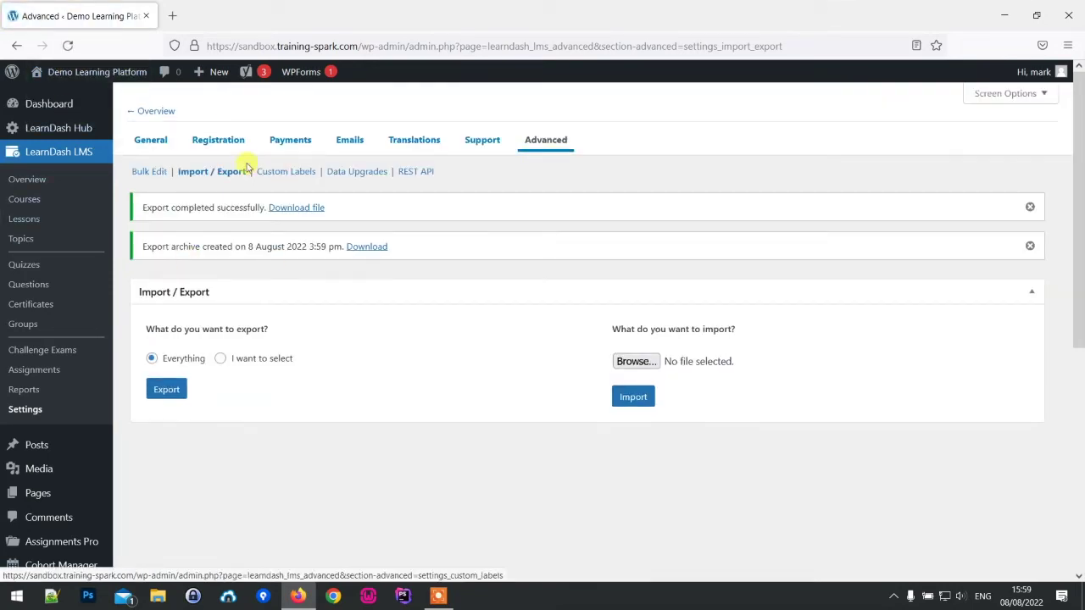
Step: Download the export archive created on 8 August 2022 and show the downloaded zip in its folder
{"action": "left_click", "coordinate": [375, 249]}
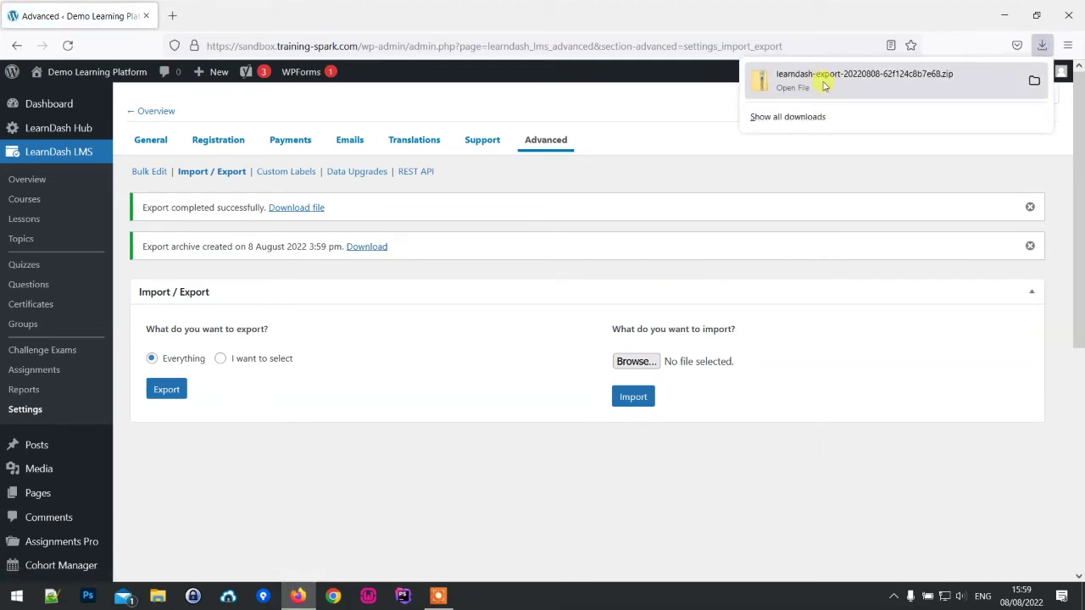
{"action": "left_click", "coordinate": [1035, 81]}
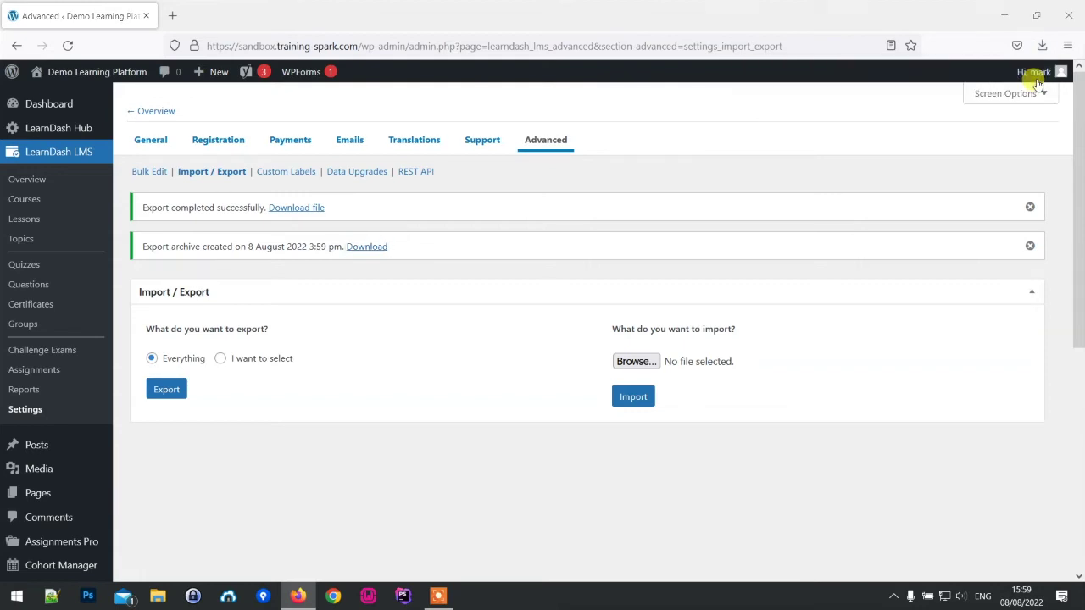
{"action": "double_click", "coordinate": [453, 166]}
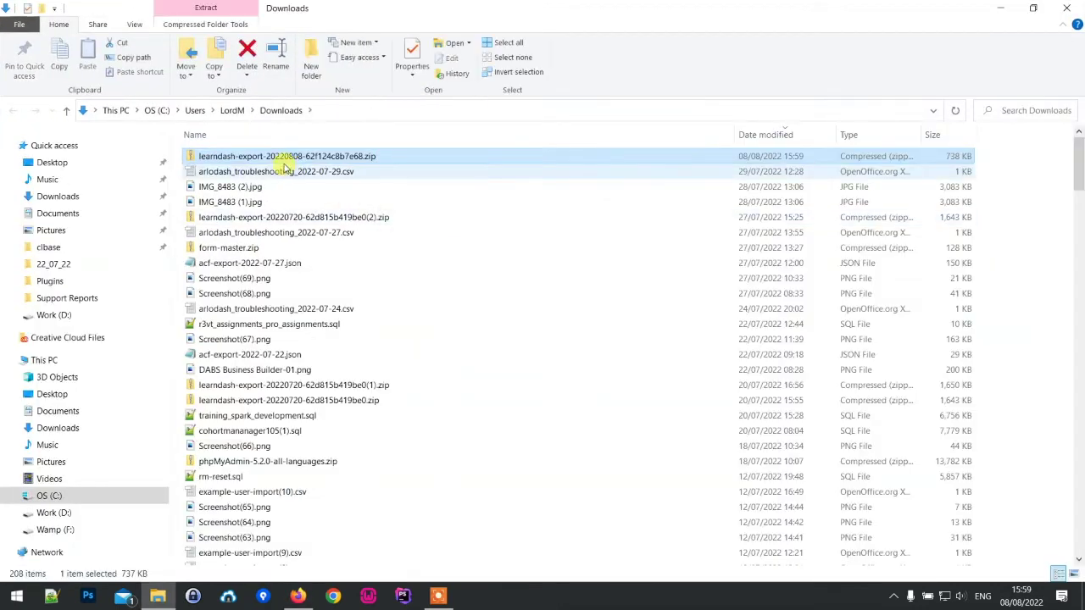
{"action": "right_click", "coordinate": [286, 159]}
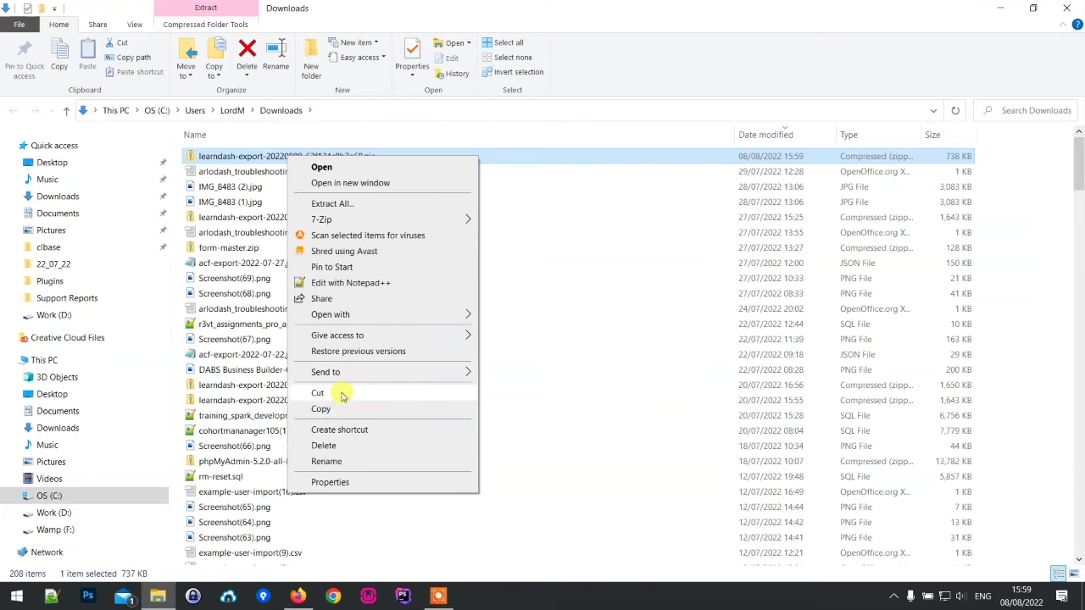
{"action": "left_click", "coordinate": [317, 393]}
{"action": "left_click", "coordinate": [52, 162]}
{"action": "right_click", "coordinate": [366, 284]}
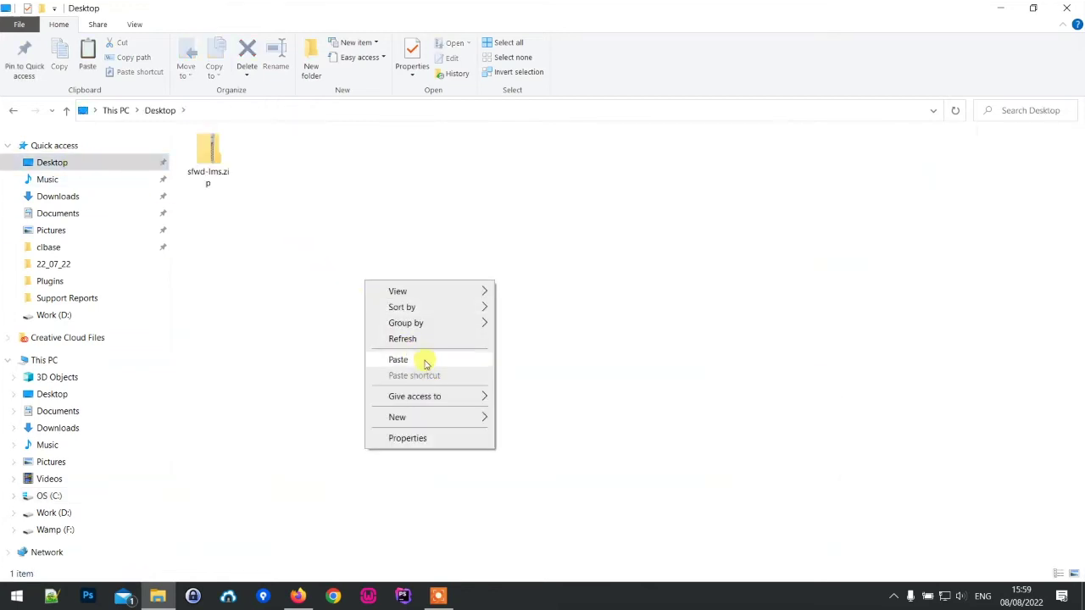
{"action": "left_click", "coordinate": [427, 361]}
{"action": "left_click", "coordinate": [550, 358]}
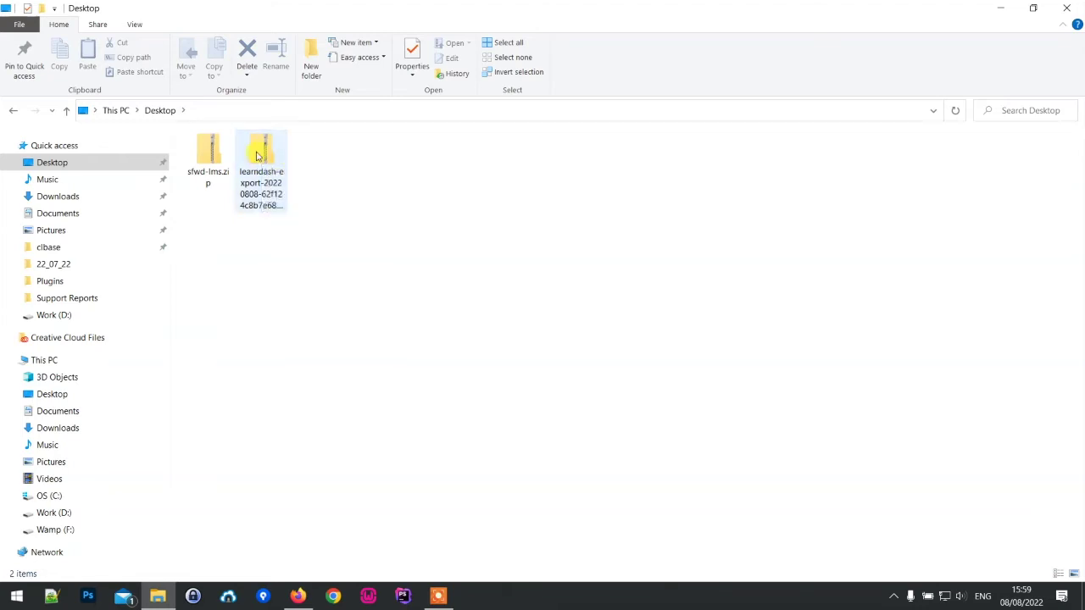
Step: Extract the LearnDash export zip with 7-Zip into a folder of the same name and open that folder
{"action": "right_click", "coordinate": [258, 155]}
{"action": "mouse_move", "coordinate": [399, 215]}
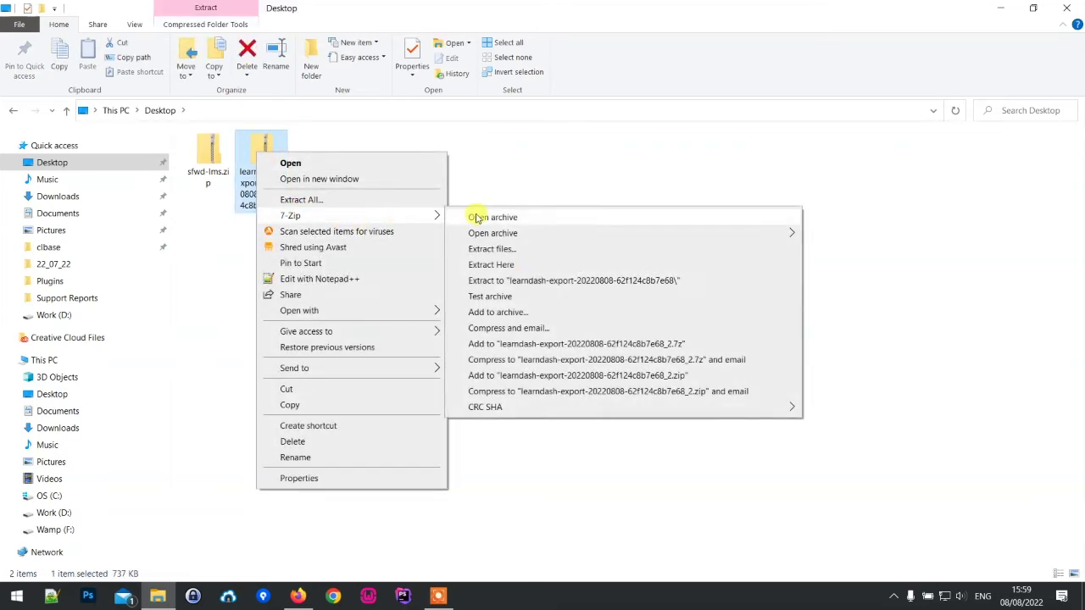
{"action": "left_click", "coordinate": [512, 281]}
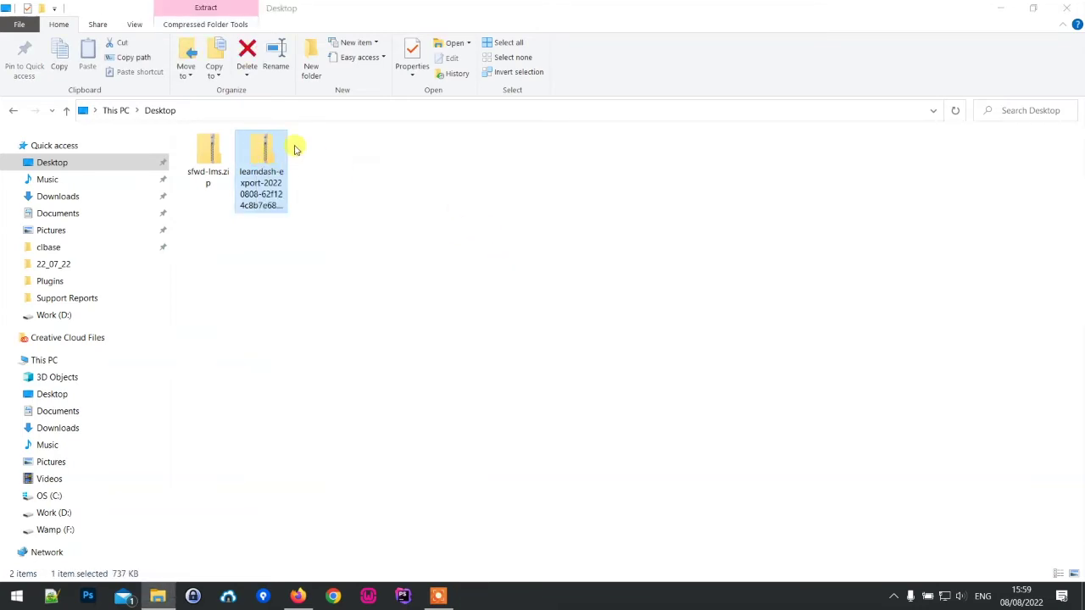
{"action": "double_click", "coordinate": [210, 165]}
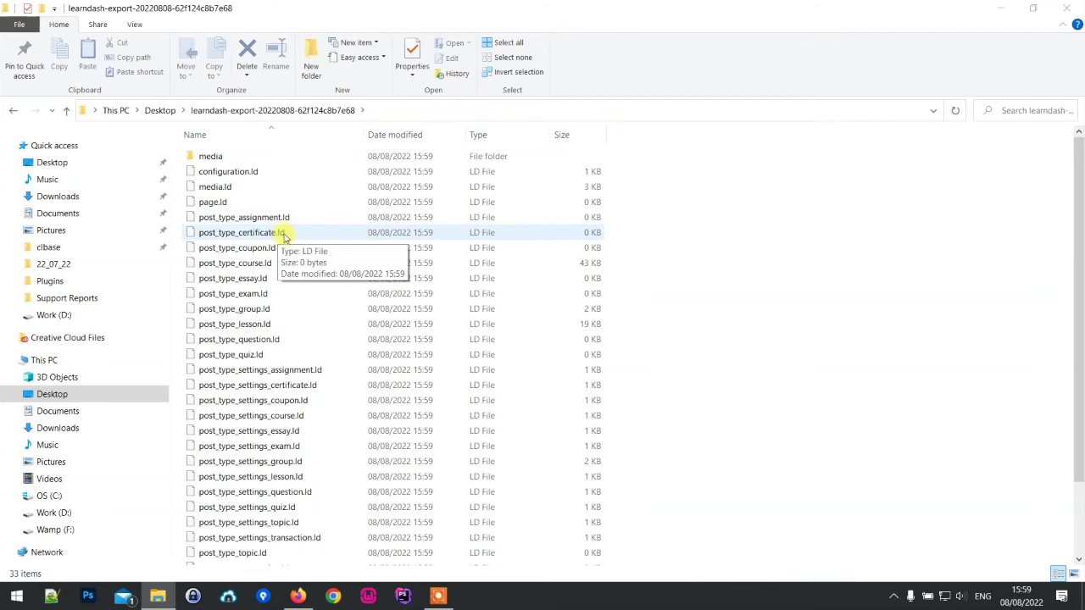
Step: Look through the exported .ld files and view the contents of post_type_settings_quiz.ld in Notepad++
{"action": "scroll", "coordinate": [262, 284], "scroll_direction": "down", "scroll_amount": 3}
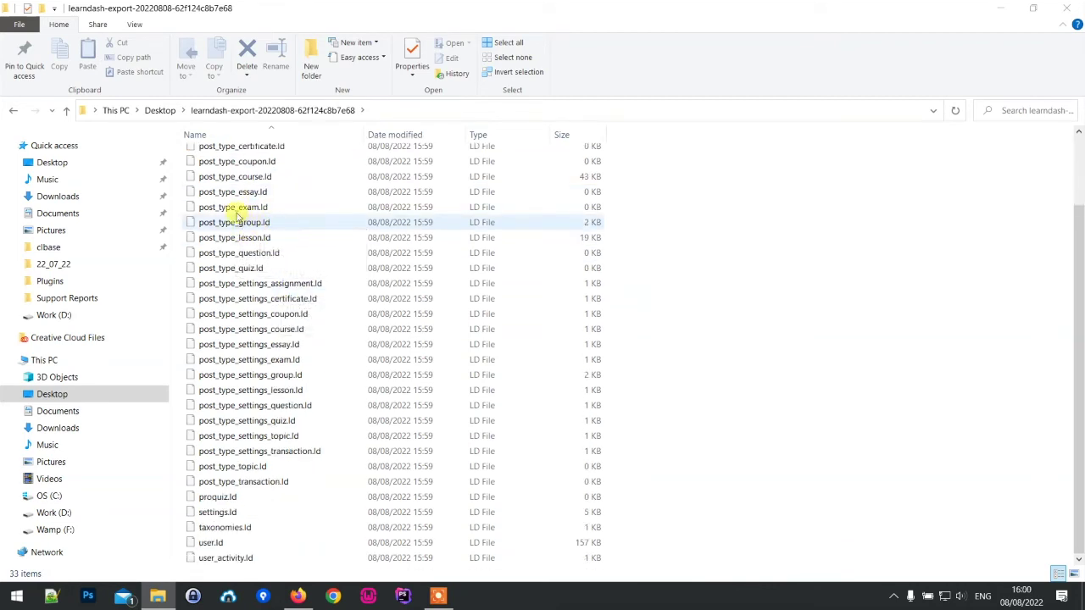
{"action": "scroll", "coordinate": [305, 245], "scroll_direction": "up", "scroll_amount": 2}
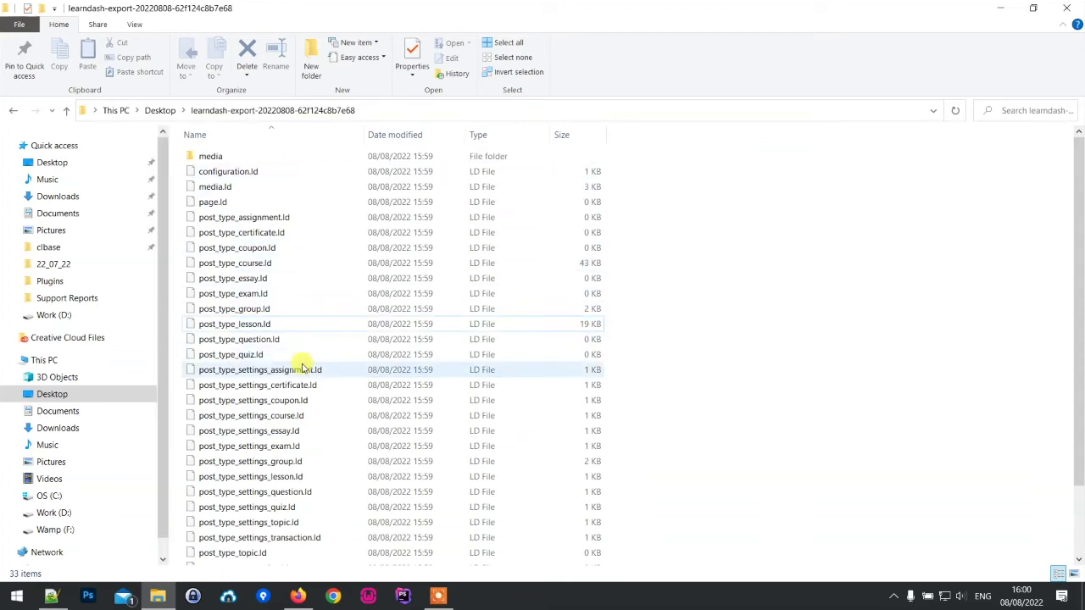
{"action": "scroll", "coordinate": [303, 372], "scroll_direction": "down", "scroll_amount": 2}
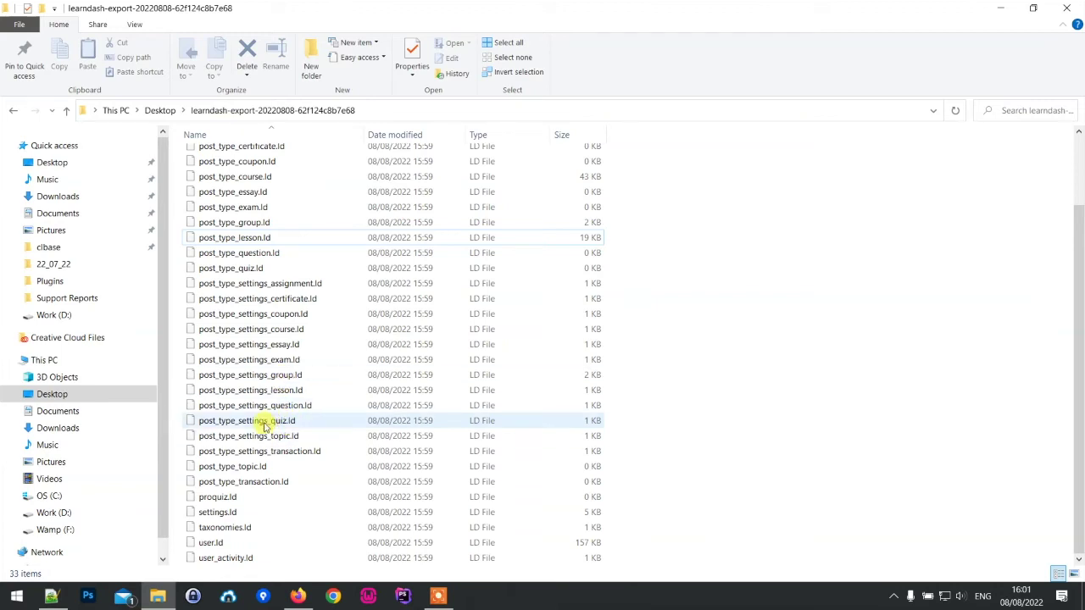
{"action": "right_click", "coordinate": [288, 421]}
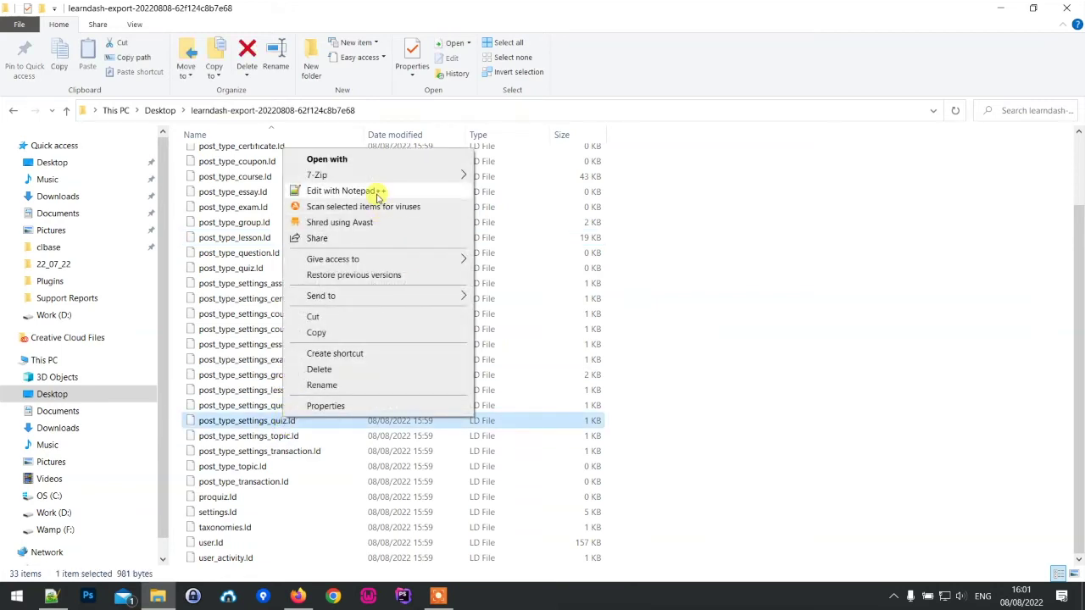
{"action": "left_click", "coordinate": [365, 191]}
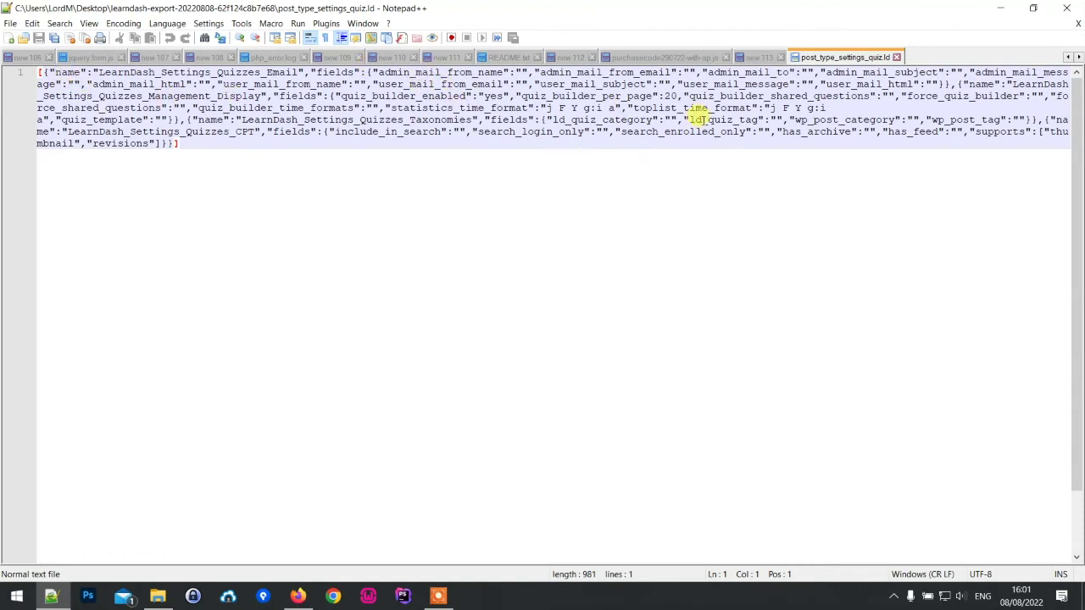
{"action": "left_click", "coordinate": [1000, 8]}
Step: View the images in the export's media folder, return to the export folder and minimize the window
{"action": "scroll", "coordinate": [792, 283], "scroll_direction": "up", "scroll_amount": 2}
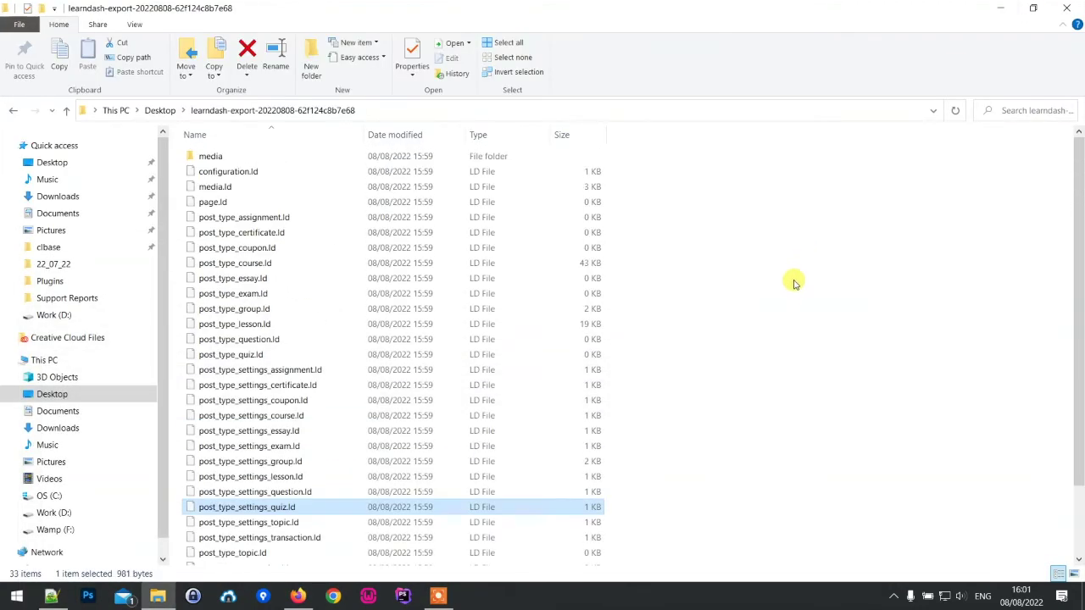
{"action": "double_click", "coordinate": [204, 156]}
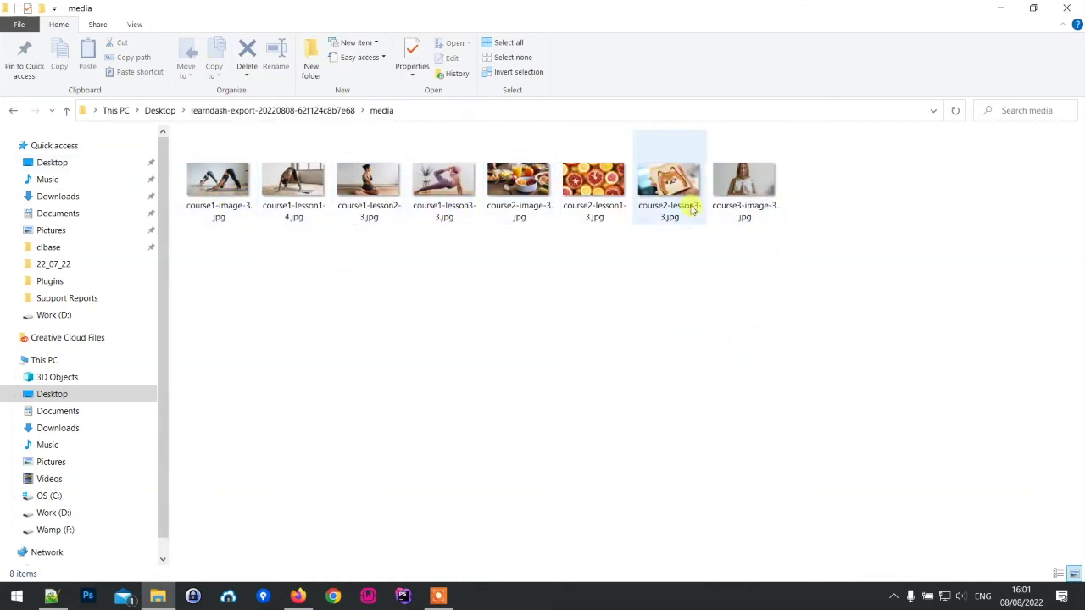
{"action": "left_click", "coordinate": [280, 112]}
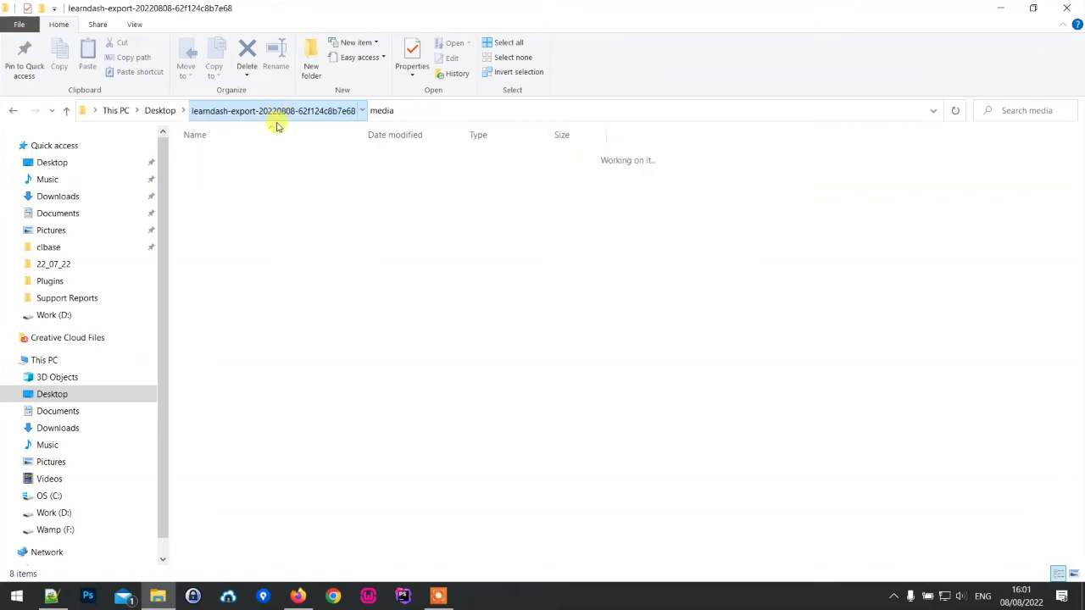
{"action": "left_click", "coordinate": [999, 7]}
Step: Check the LearnDash Courses, Lessons and Topics lists on the sandbox.training-spark.com WordPress site for existing content
{"action": "left_click", "coordinate": [545, 269]}
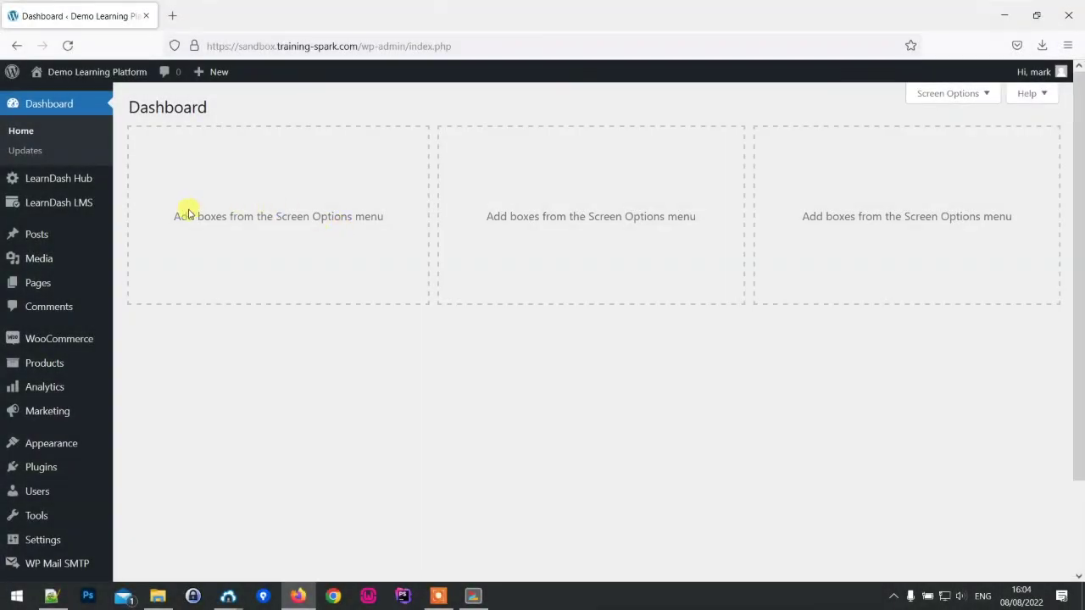
{"action": "left_click", "coordinate": [140, 223]}
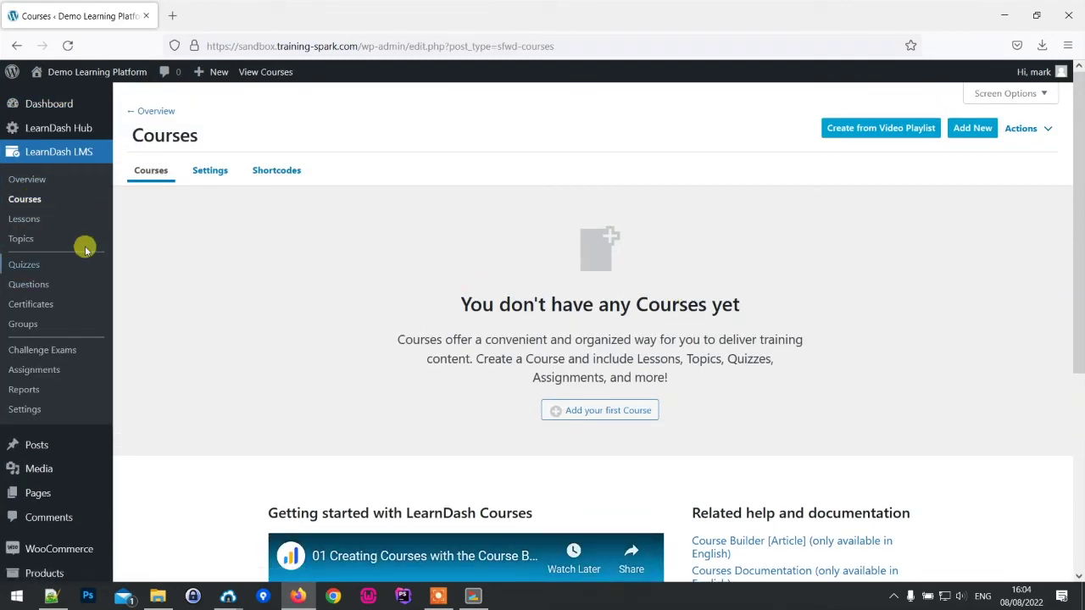
{"action": "left_click", "coordinate": [38, 222]}
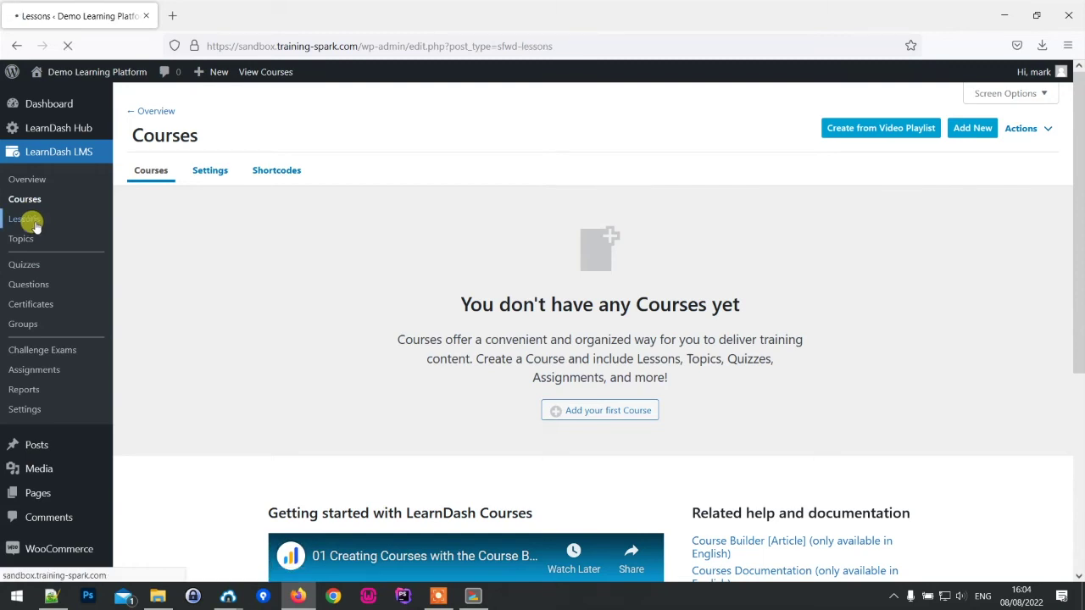
{"action": "left_click", "coordinate": [19, 239]}
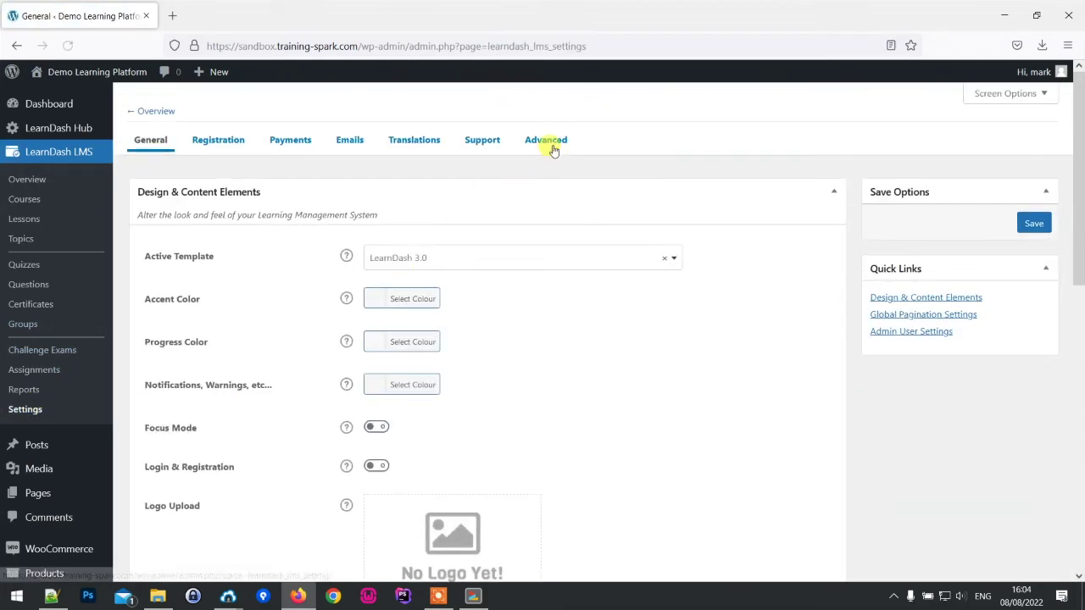
{"action": "left_click", "coordinate": [551, 146]}
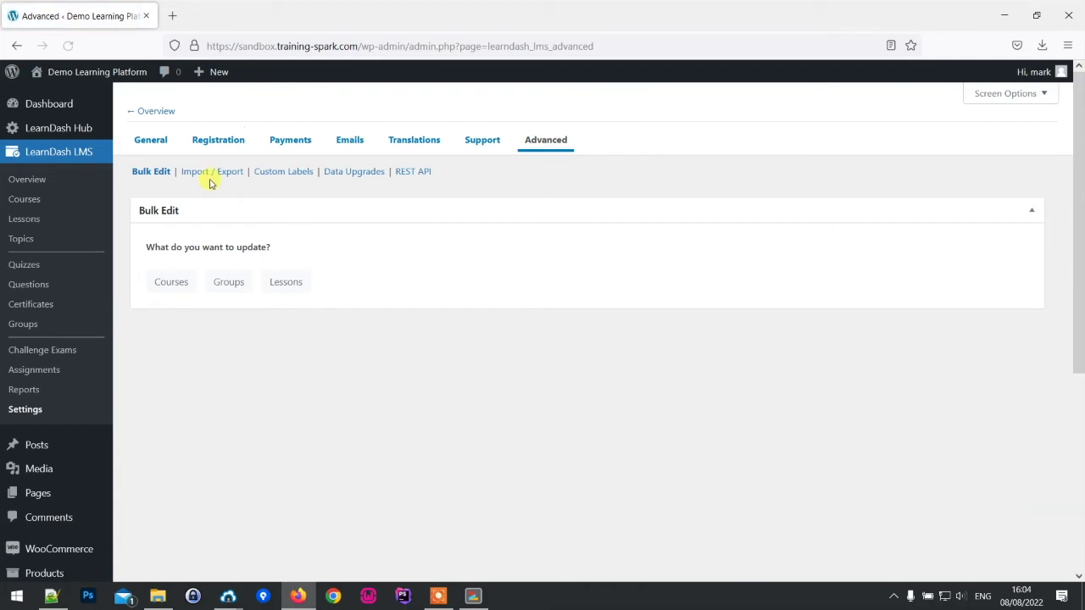
{"action": "left_click", "coordinate": [206, 174]}
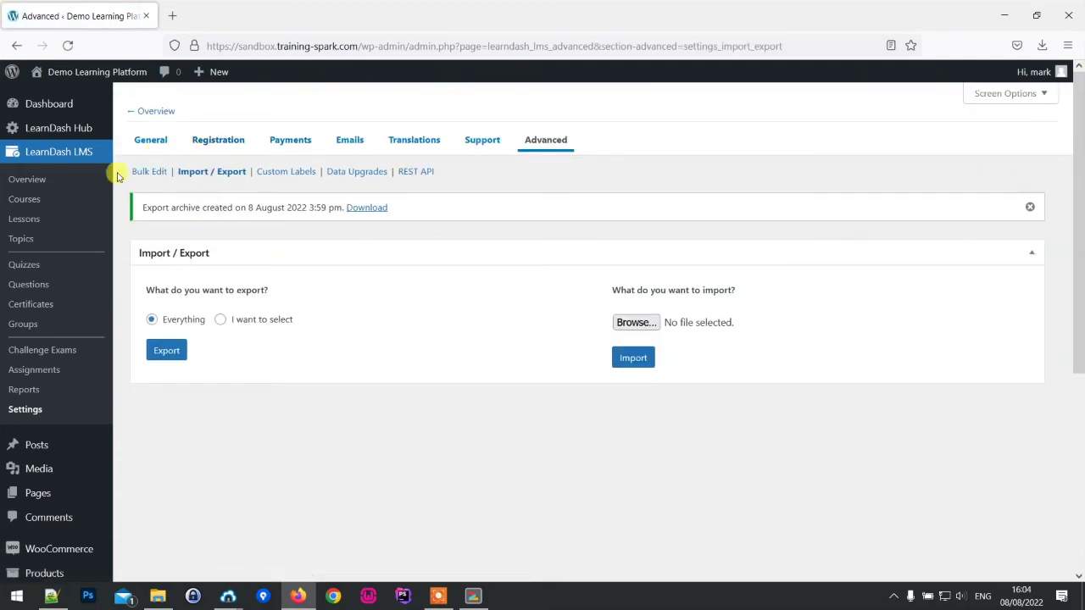
{"action": "left_click", "coordinate": [638, 330]}
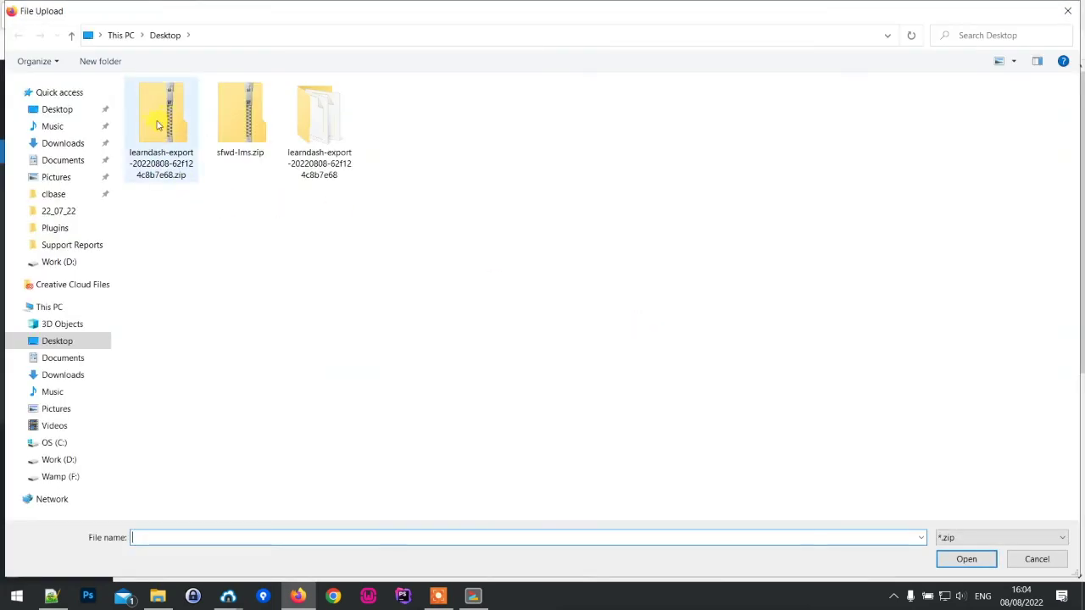
{"action": "double_click", "coordinate": [157, 124]}
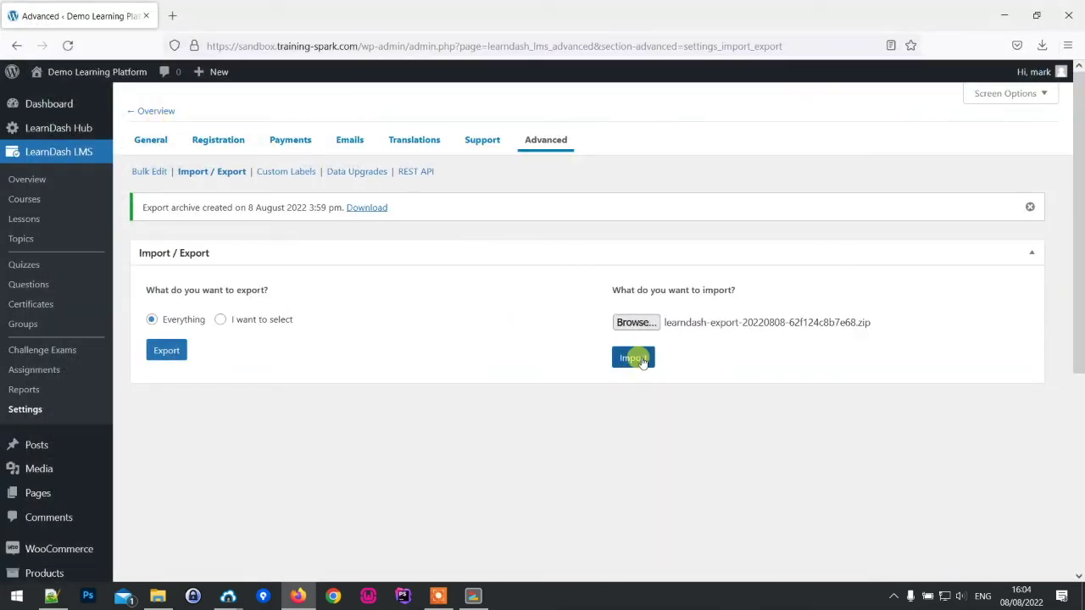
{"action": "left_click", "coordinate": [637, 357]}
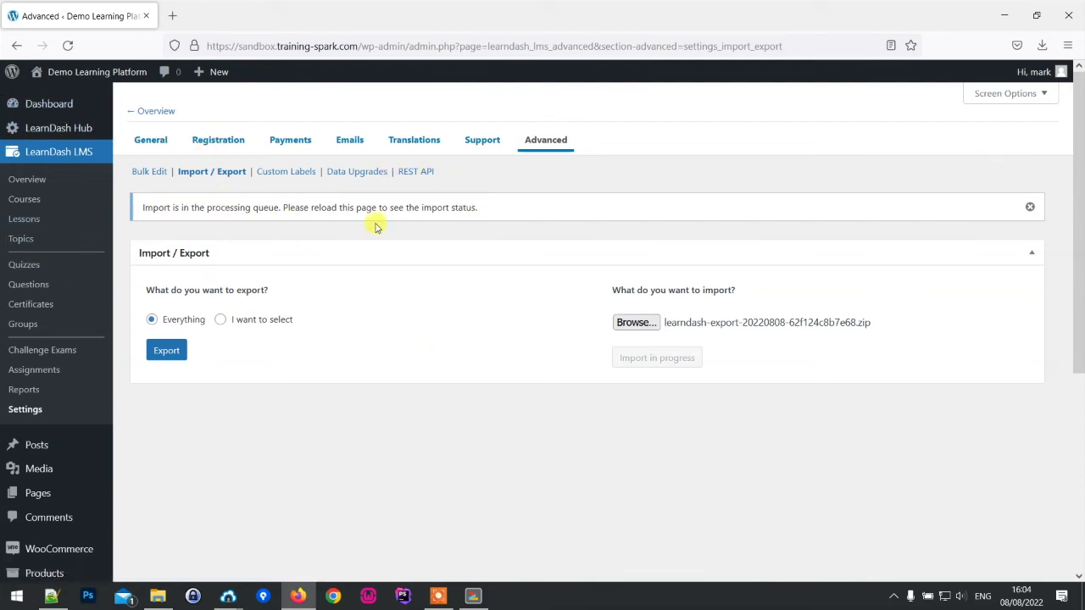
Step: Reload the Import / Export page until the import has been processed, and dismiss the export archive notice
{"action": "left_click", "coordinate": [68, 46]}
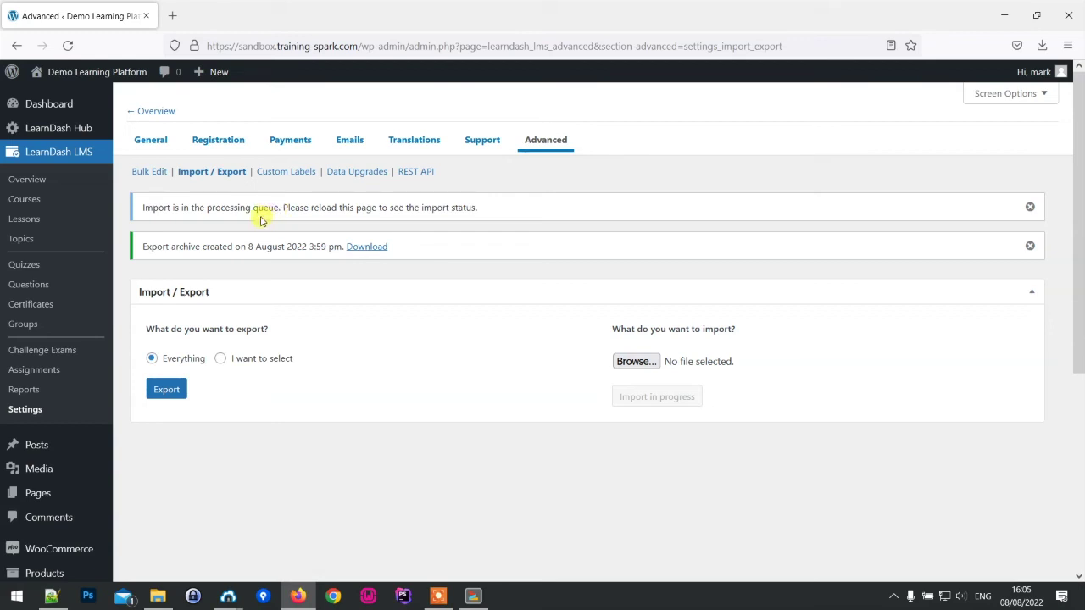
{"action": "left_click", "coordinate": [68, 46]}
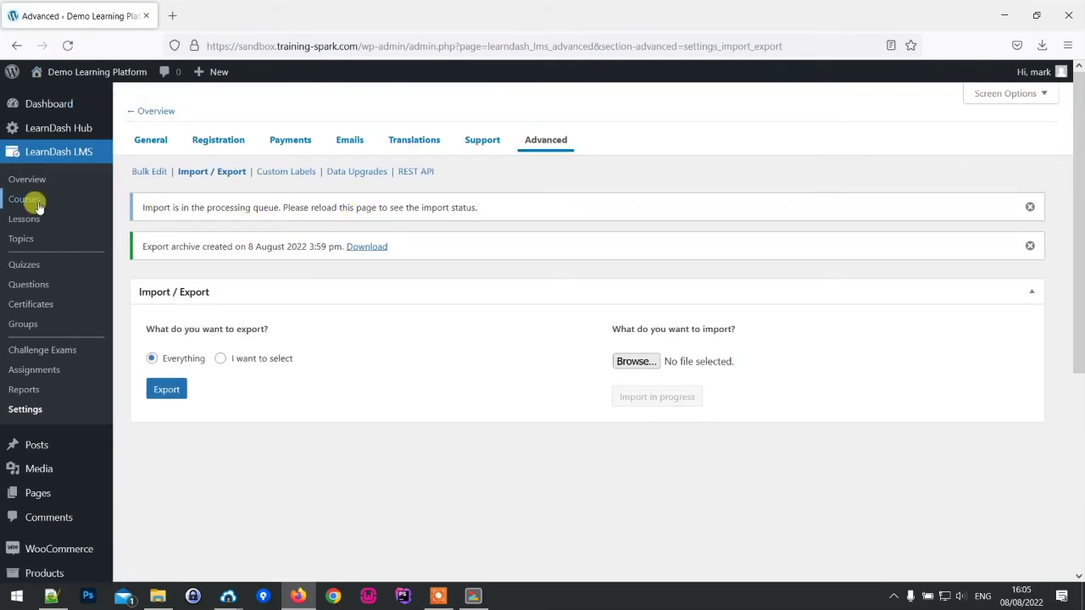
{"action": "left_click", "coordinate": [68, 46]}
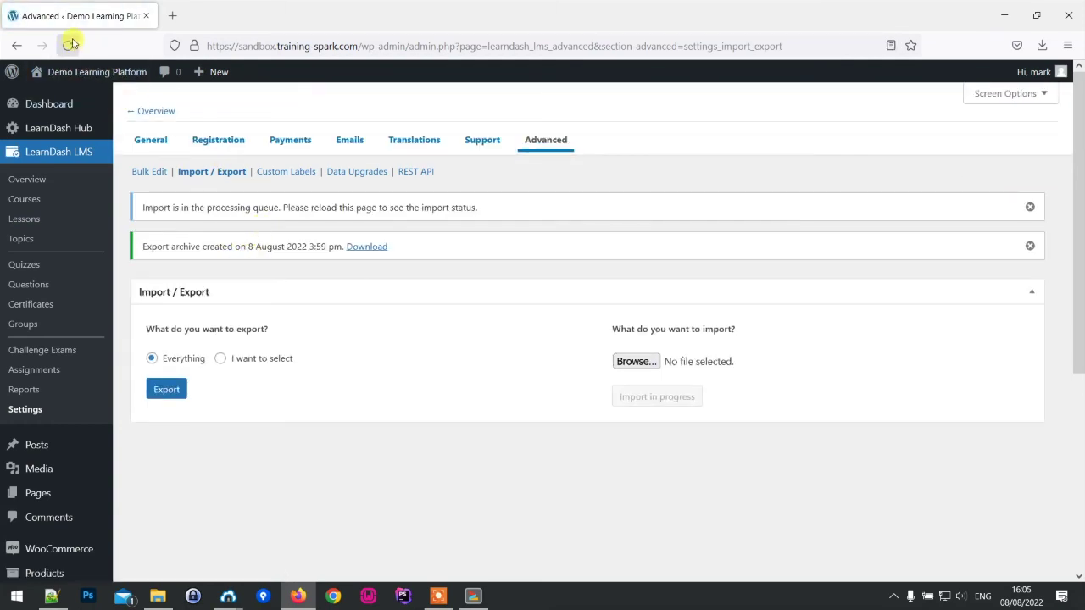
{"action": "left_click", "coordinate": [69, 46]}
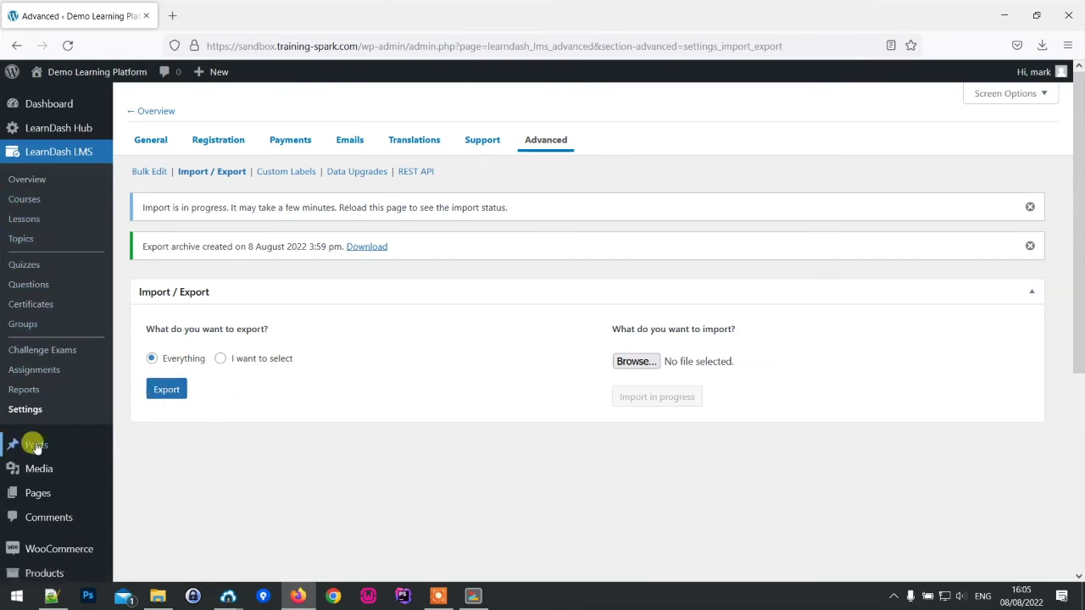
{"action": "scroll", "coordinate": [41, 555], "scroll_direction": "down", "scroll_amount": 3}
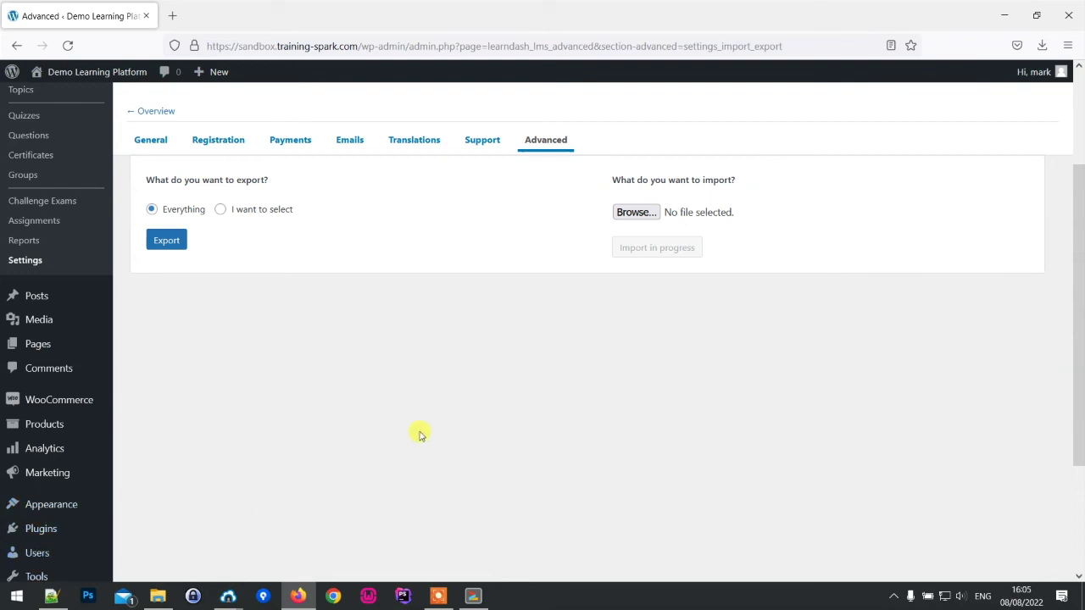
{"action": "scroll", "coordinate": [419, 433], "scroll_direction": "up", "scroll_amount": 3}
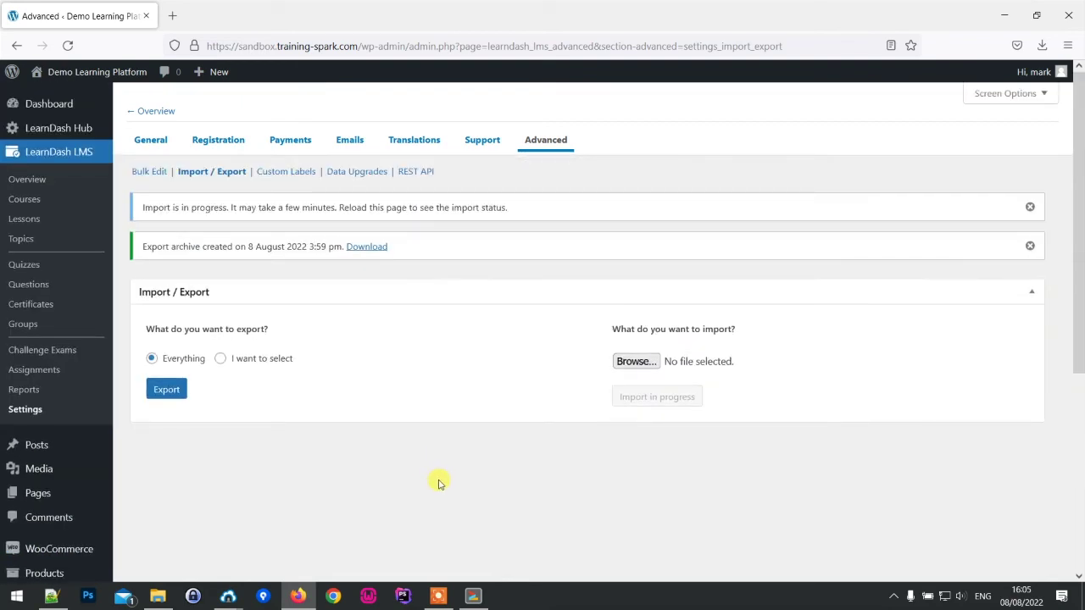
{"action": "left_click", "coordinate": [68, 45]}
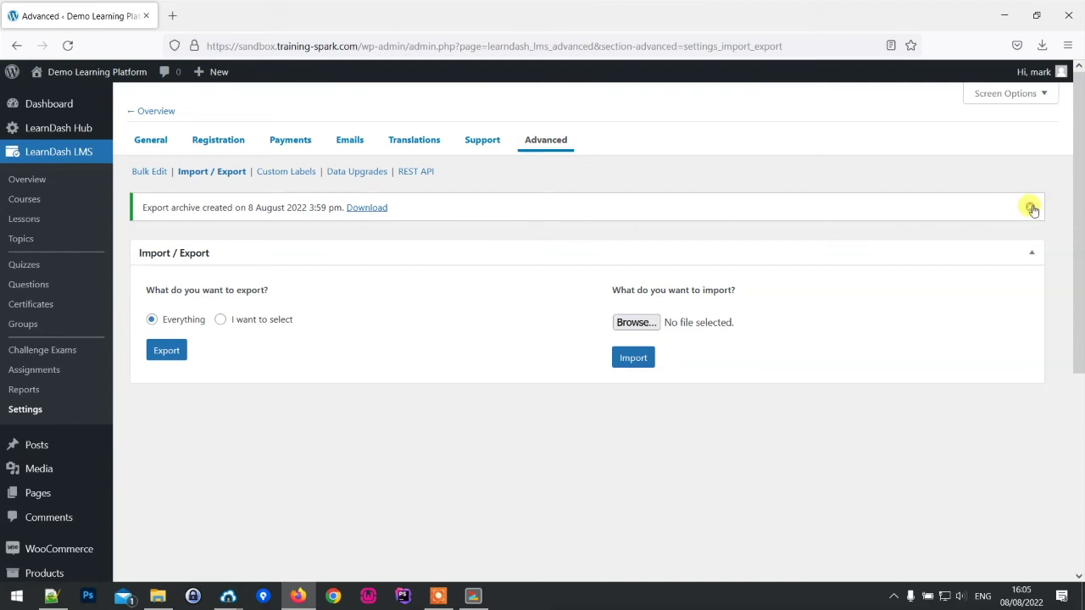
{"action": "left_click", "coordinate": [1029, 207]}
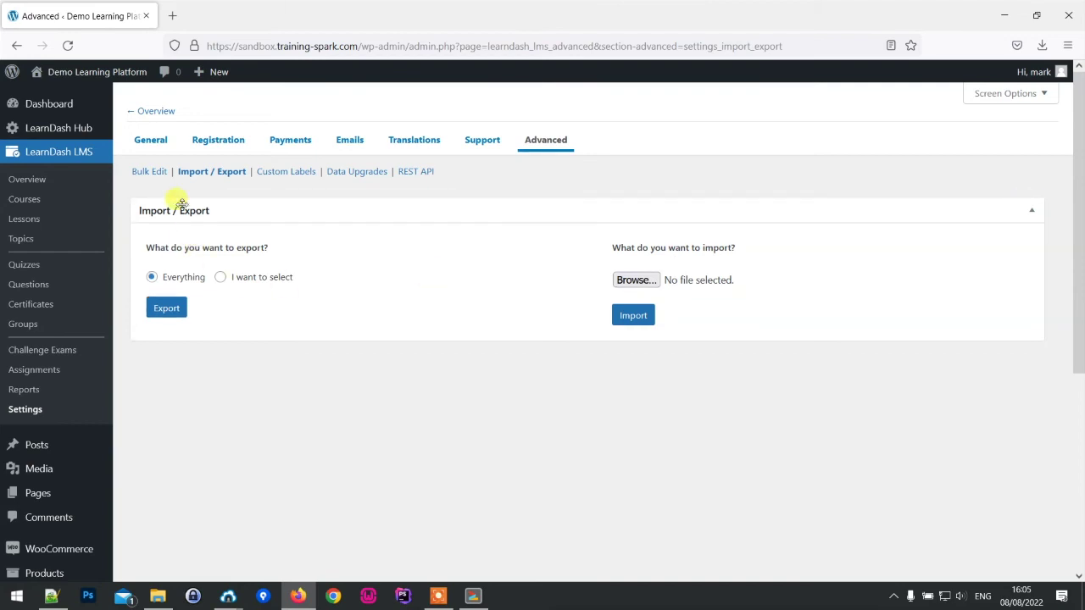
Step: Check the imported courses and lessons, and view the "Breathing the Correct Way" lesson page with its video and image
{"action": "left_click", "coordinate": [23, 201]}
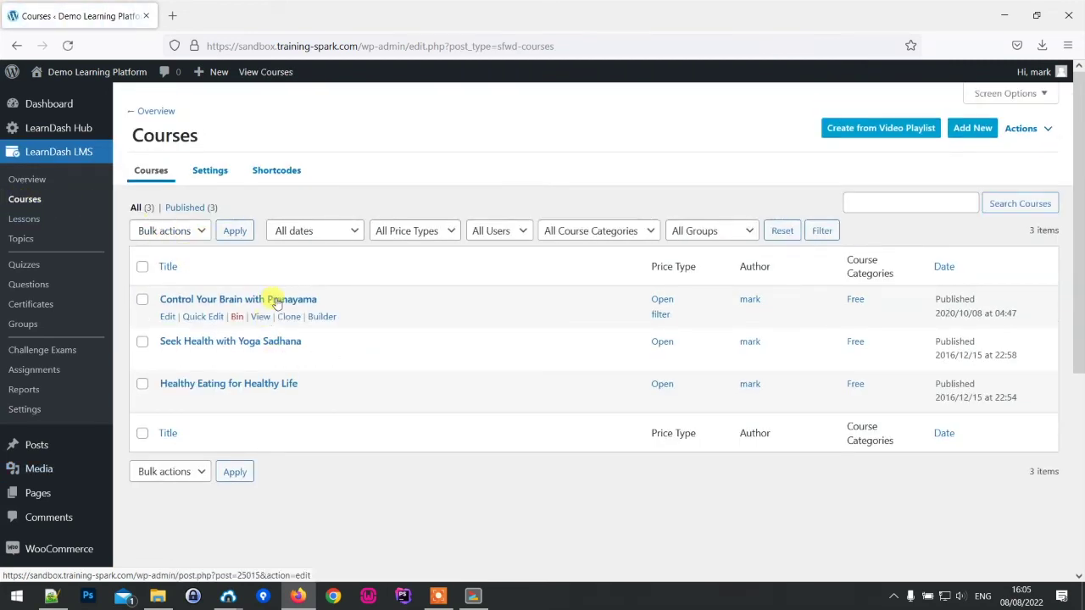
{"action": "left_click", "coordinate": [26, 218]}
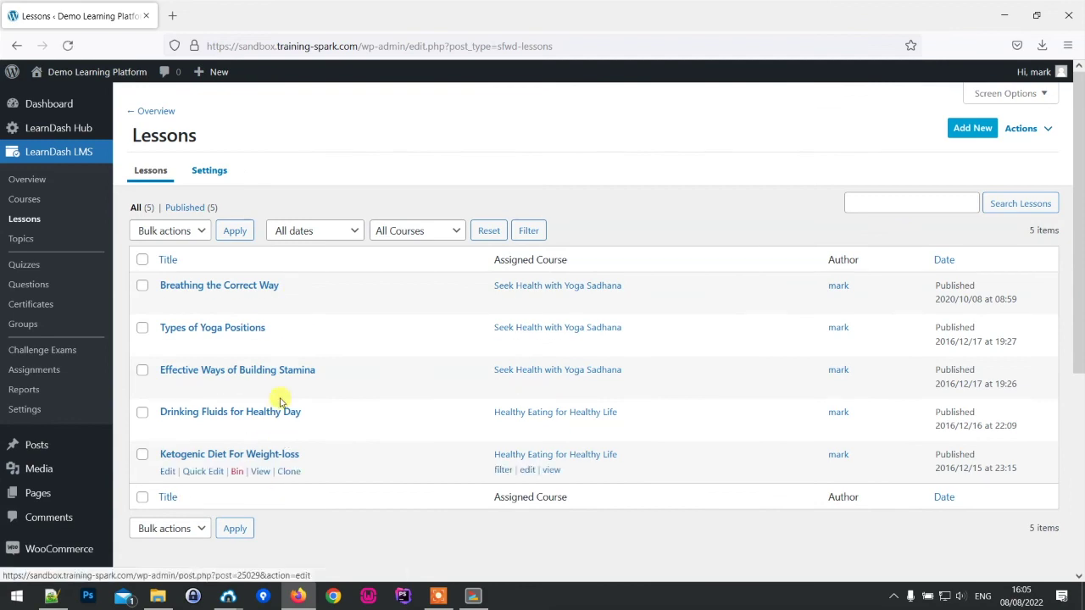
{"action": "left_click", "coordinate": [258, 302]}
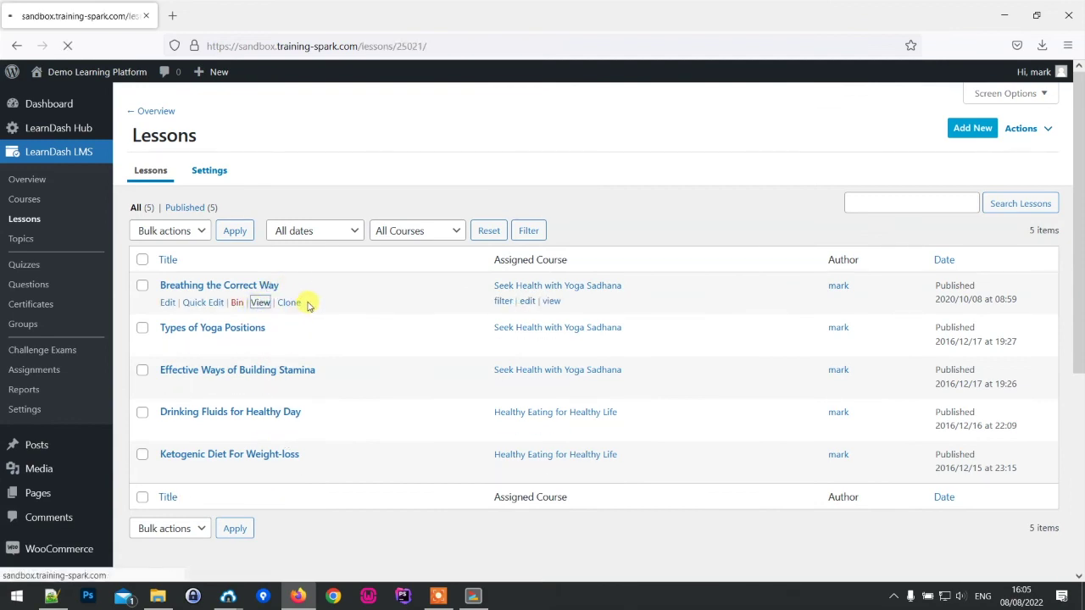
{"action": "scroll", "coordinate": [334, 311], "scroll_direction": "down", "scroll_amount": 3}
{"action": "scroll", "coordinate": [351, 337], "scroll_direction": "up", "scroll_amount": 2}
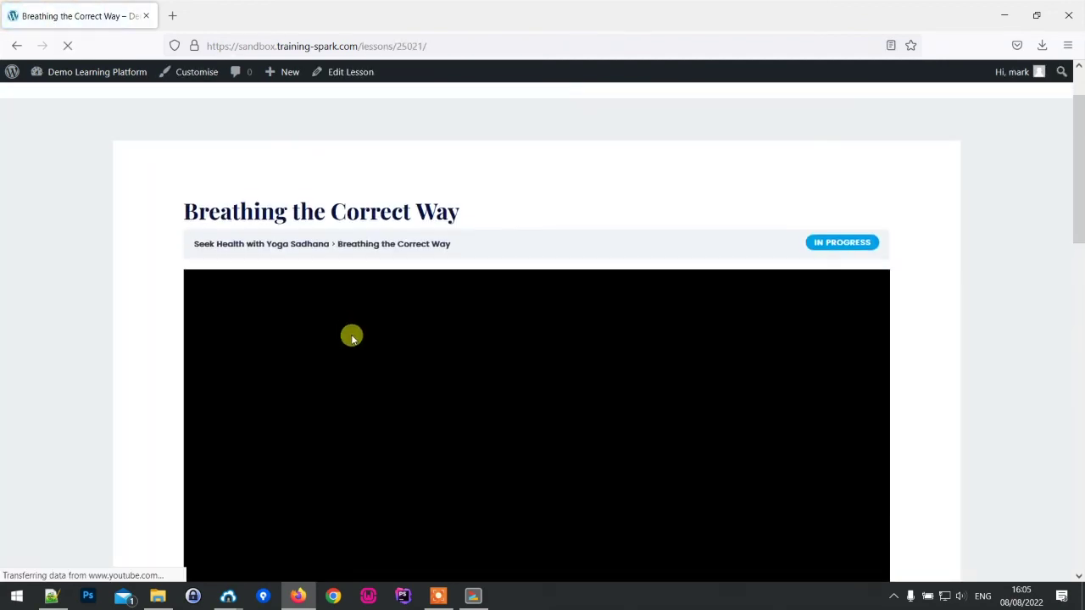
{"action": "scroll", "coordinate": [133, 310], "scroll_direction": "down", "scroll_amount": 6}
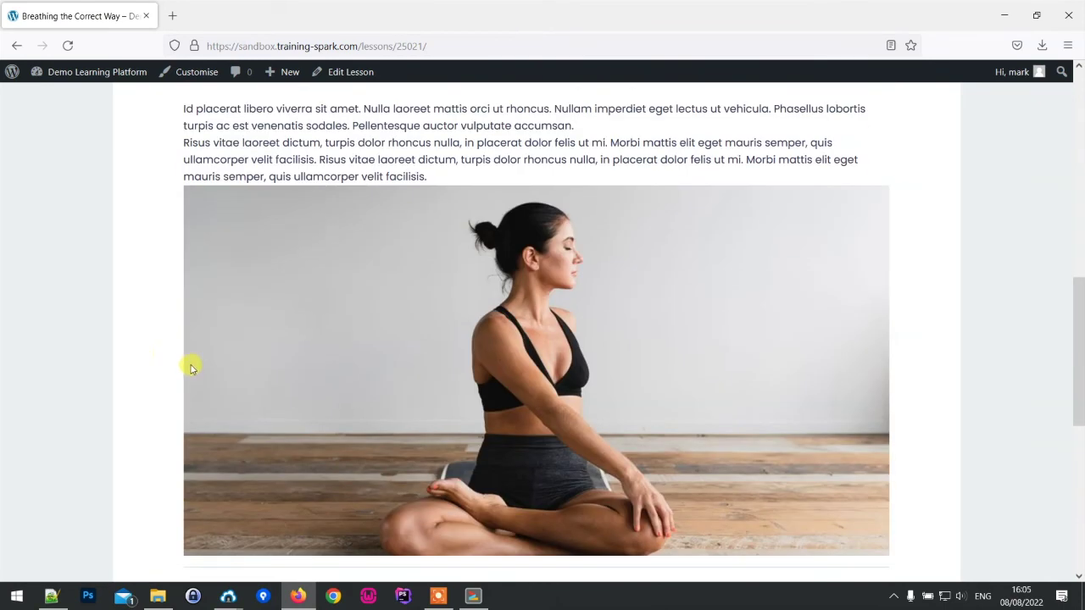
{"action": "scroll", "coordinate": [192, 372], "scroll_direction": "up", "scroll_amount": 8}
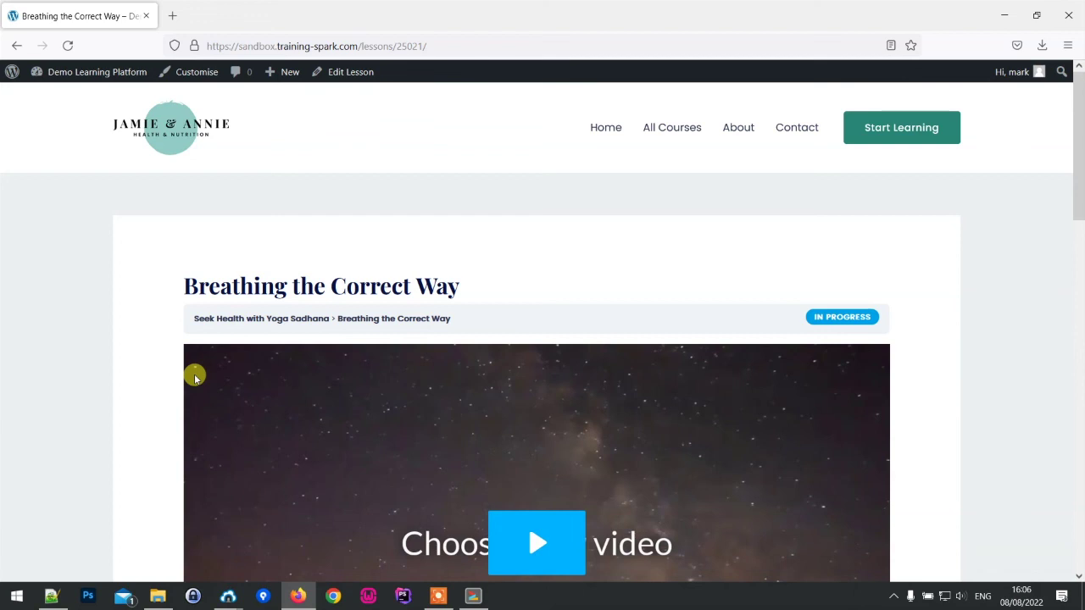
{"action": "scroll", "coordinate": [477, 298], "scroll_direction": "down", "scroll_amount": 3}
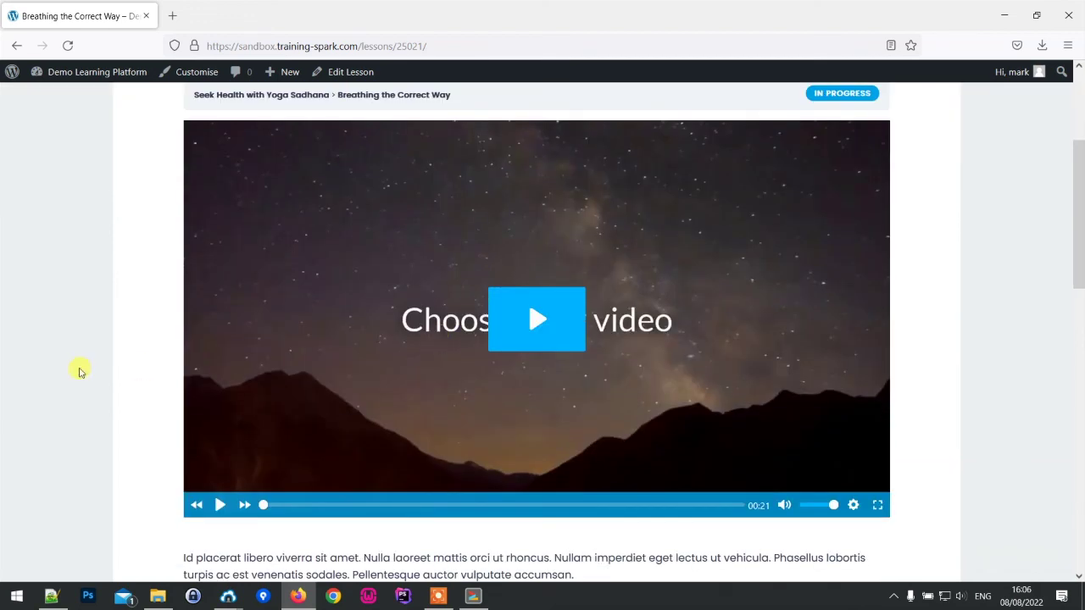
{"action": "scroll", "coordinate": [144, 376], "scroll_direction": "up", "scroll_amount": 2}
{"action": "scroll", "coordinate": [144, 375], "scroll_direction": "up", "scroll_amount": 1}
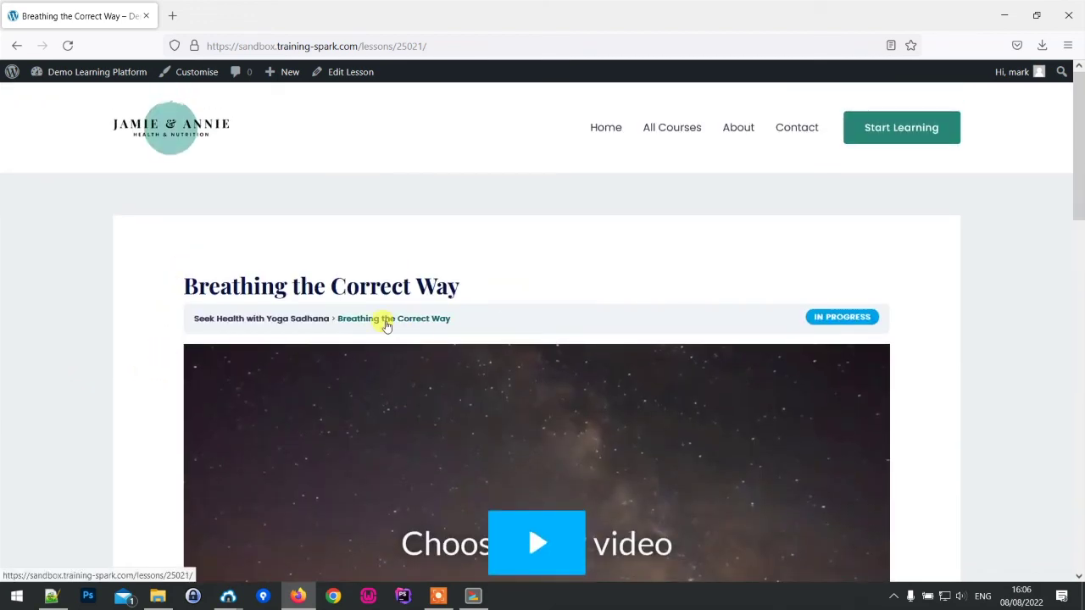